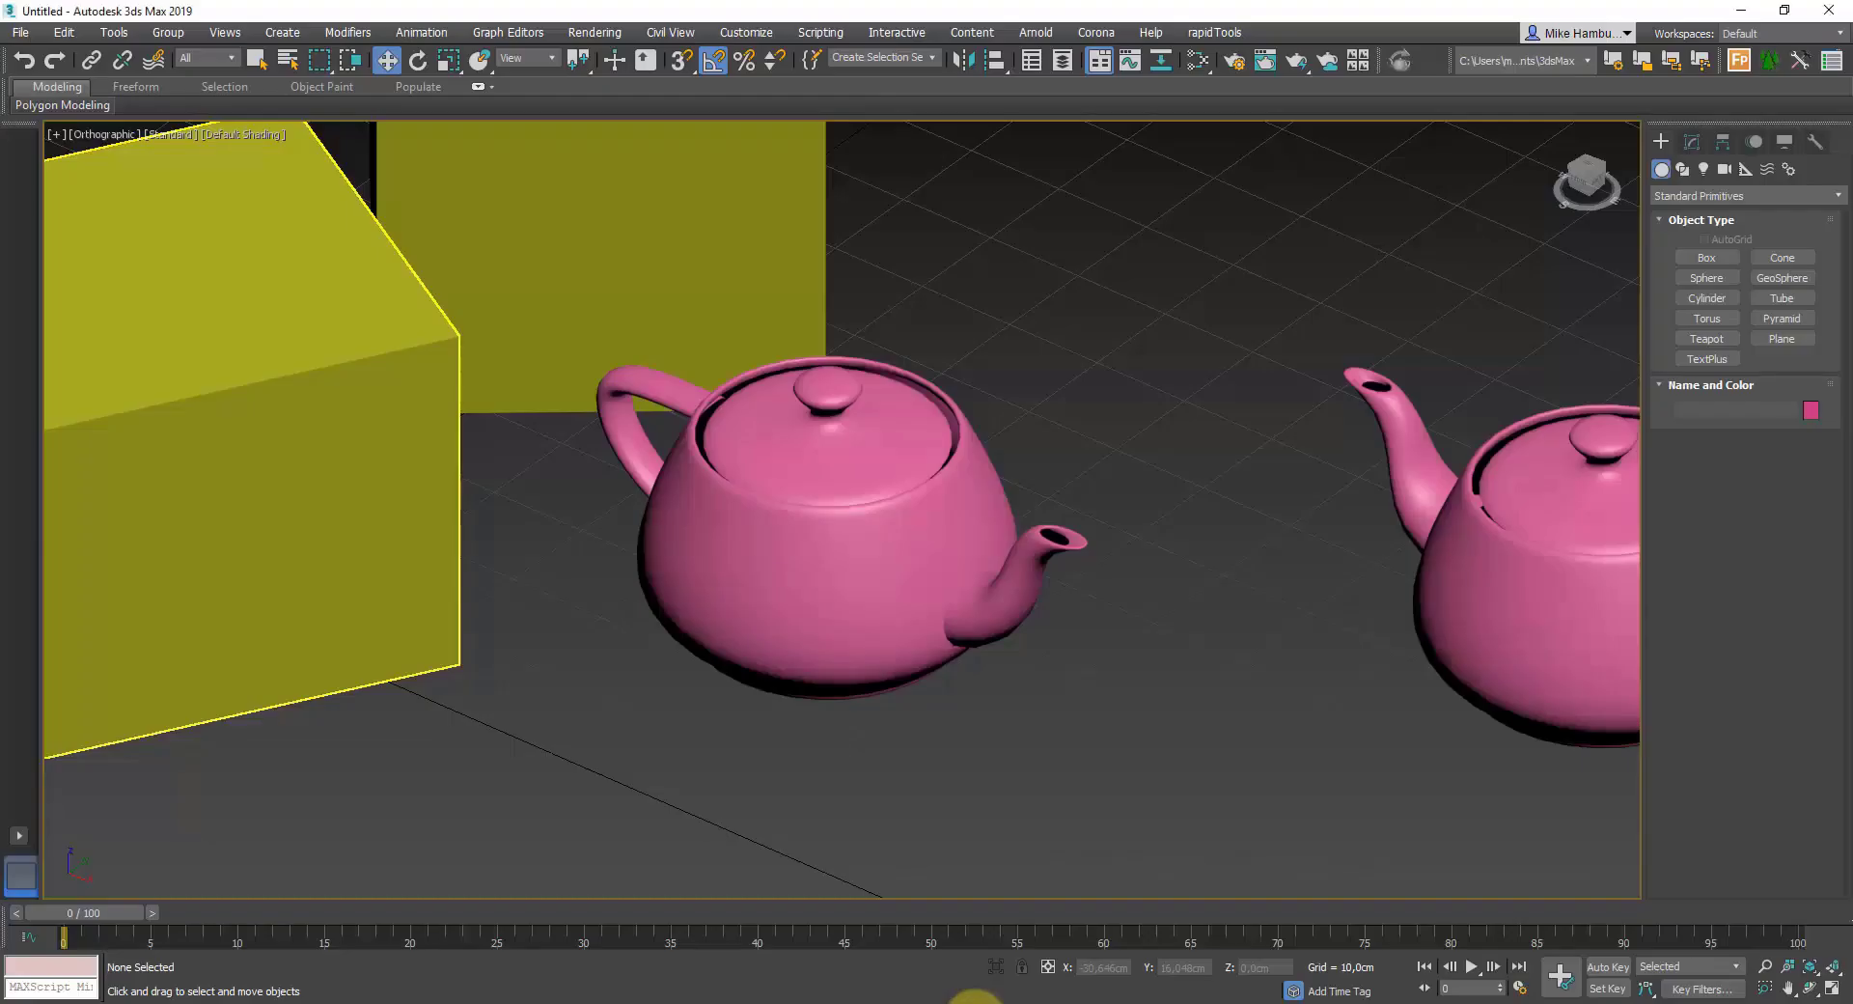
- Leave the Photos shortcut image and return to the 3ds Max scene with teapots and boxes
left_click(854, 649)
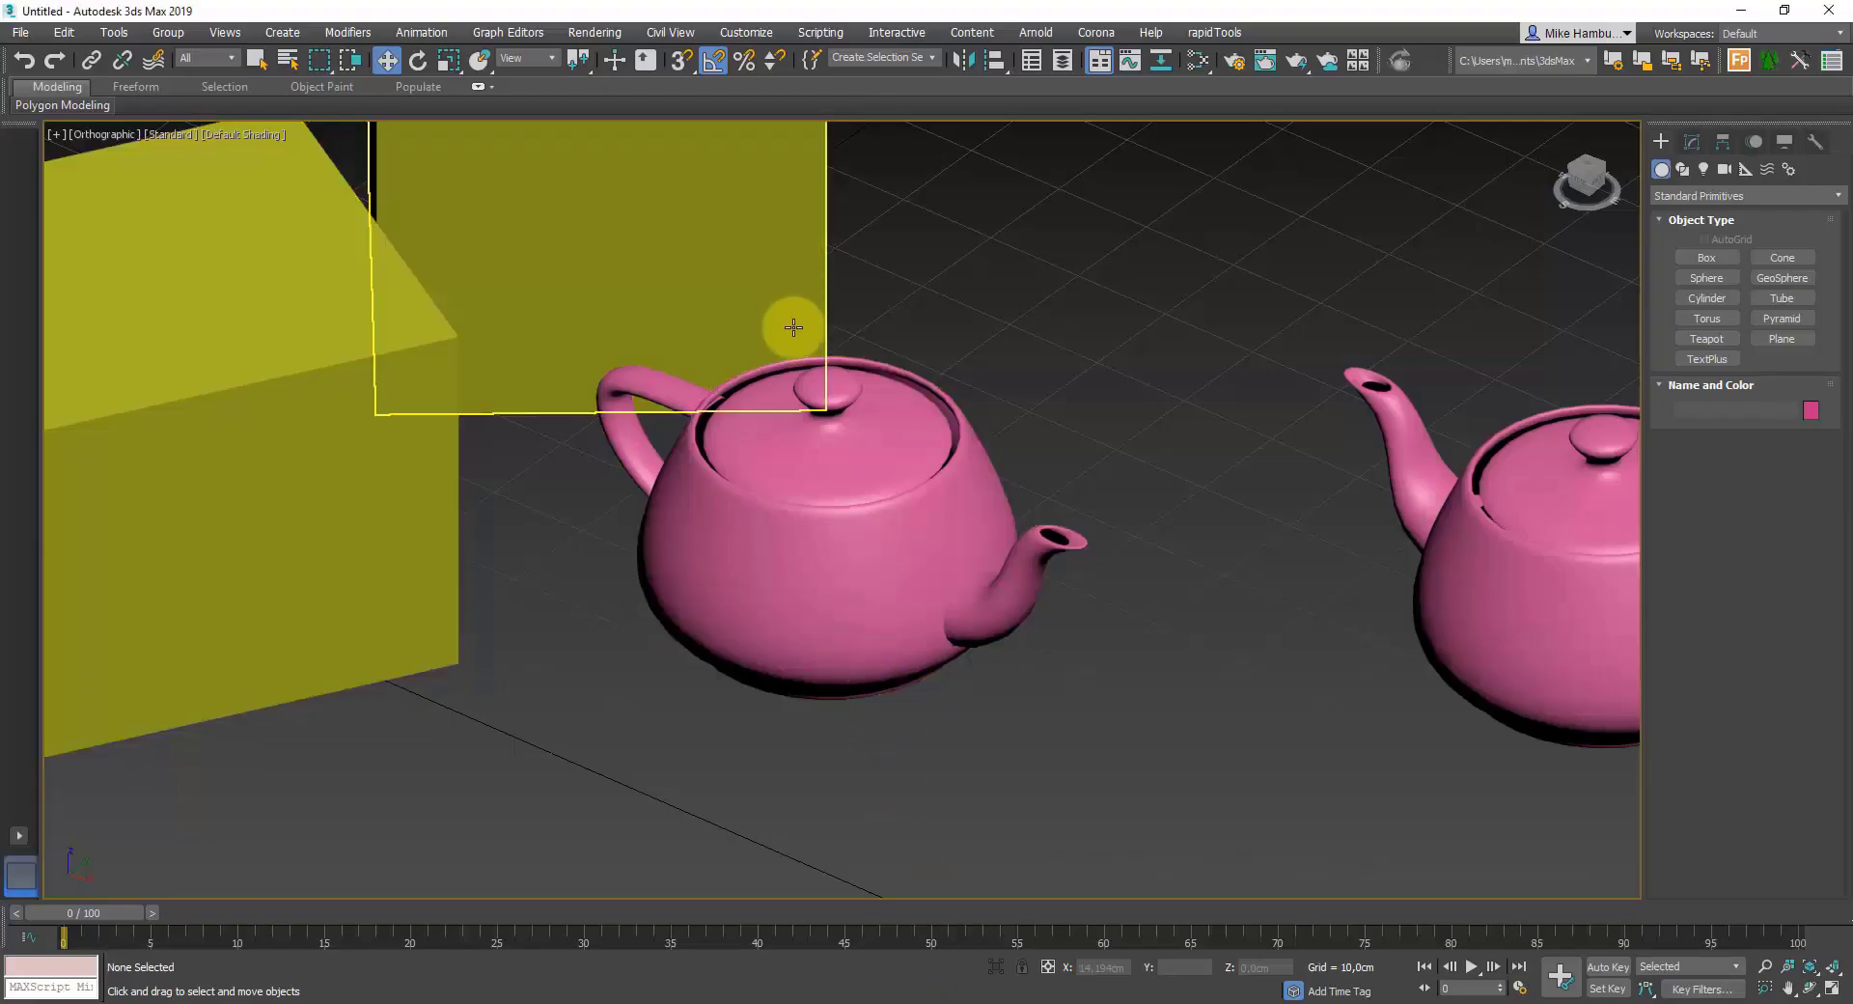
- In Units Setup, confirm the system unit scale of 1 Unit = 1,0 Centimeters and accept both dialogs
left_click(733, 38)
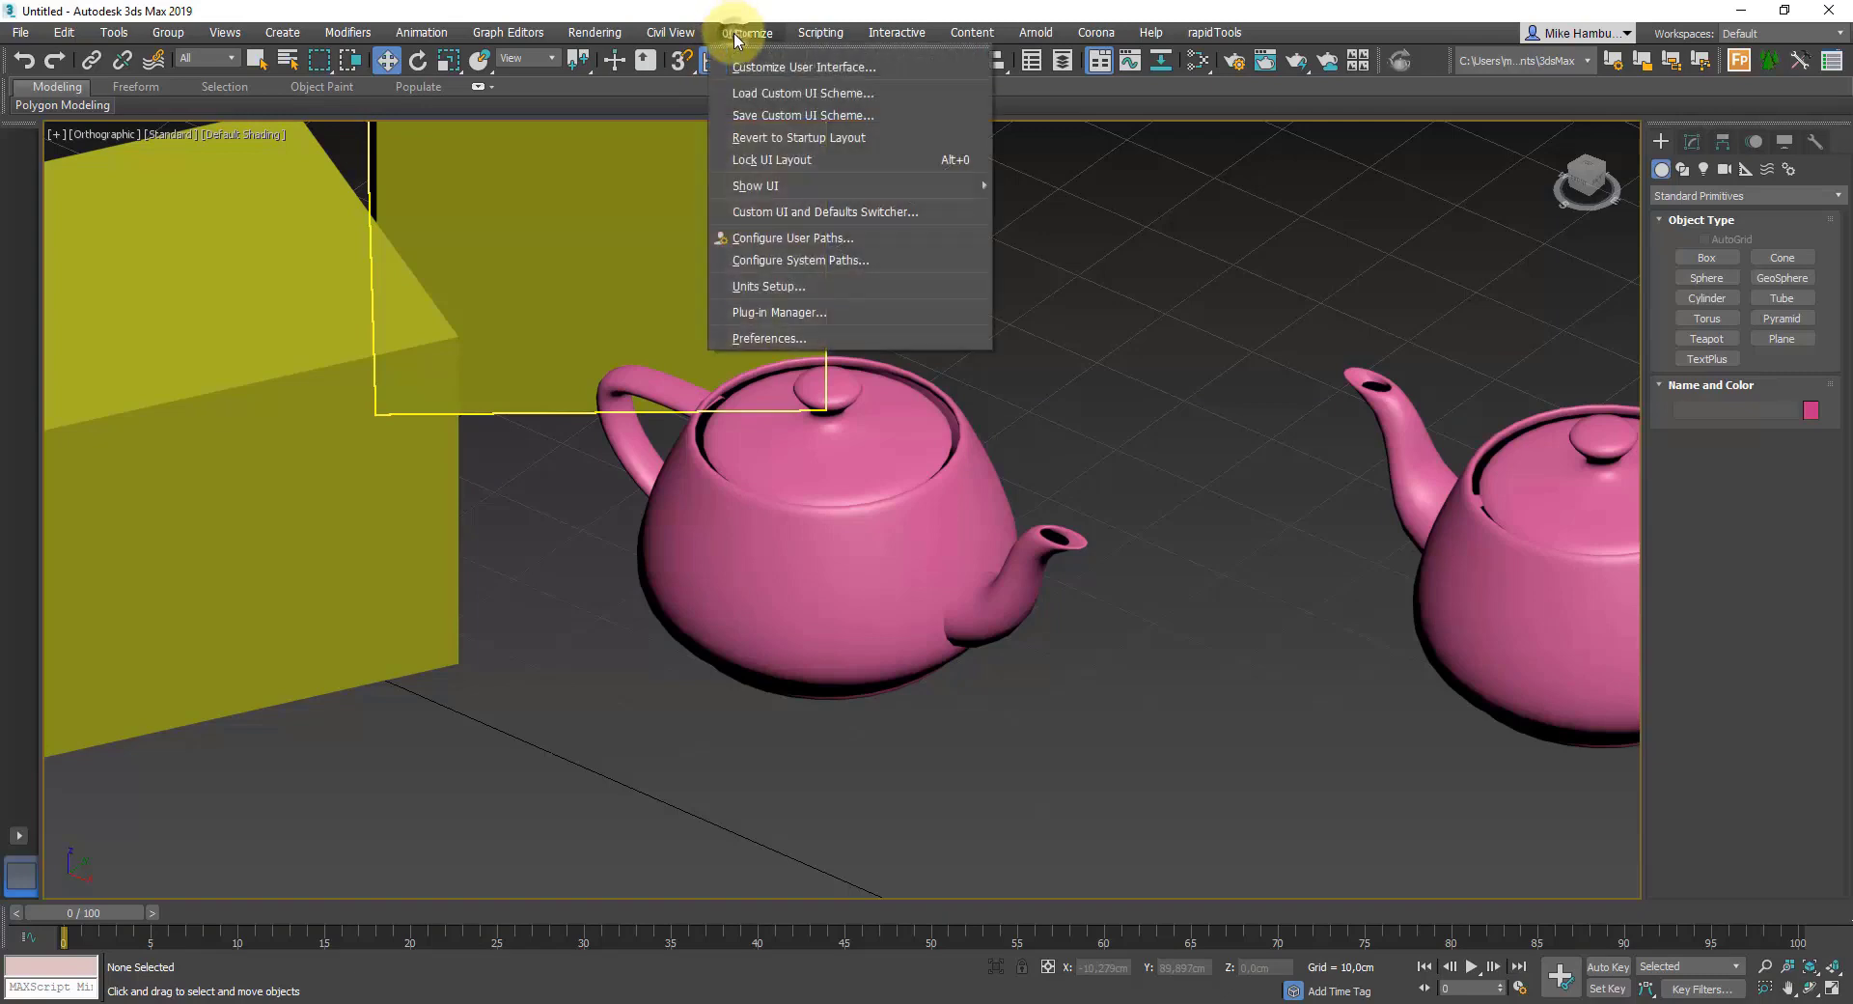
left_click(756, 285)
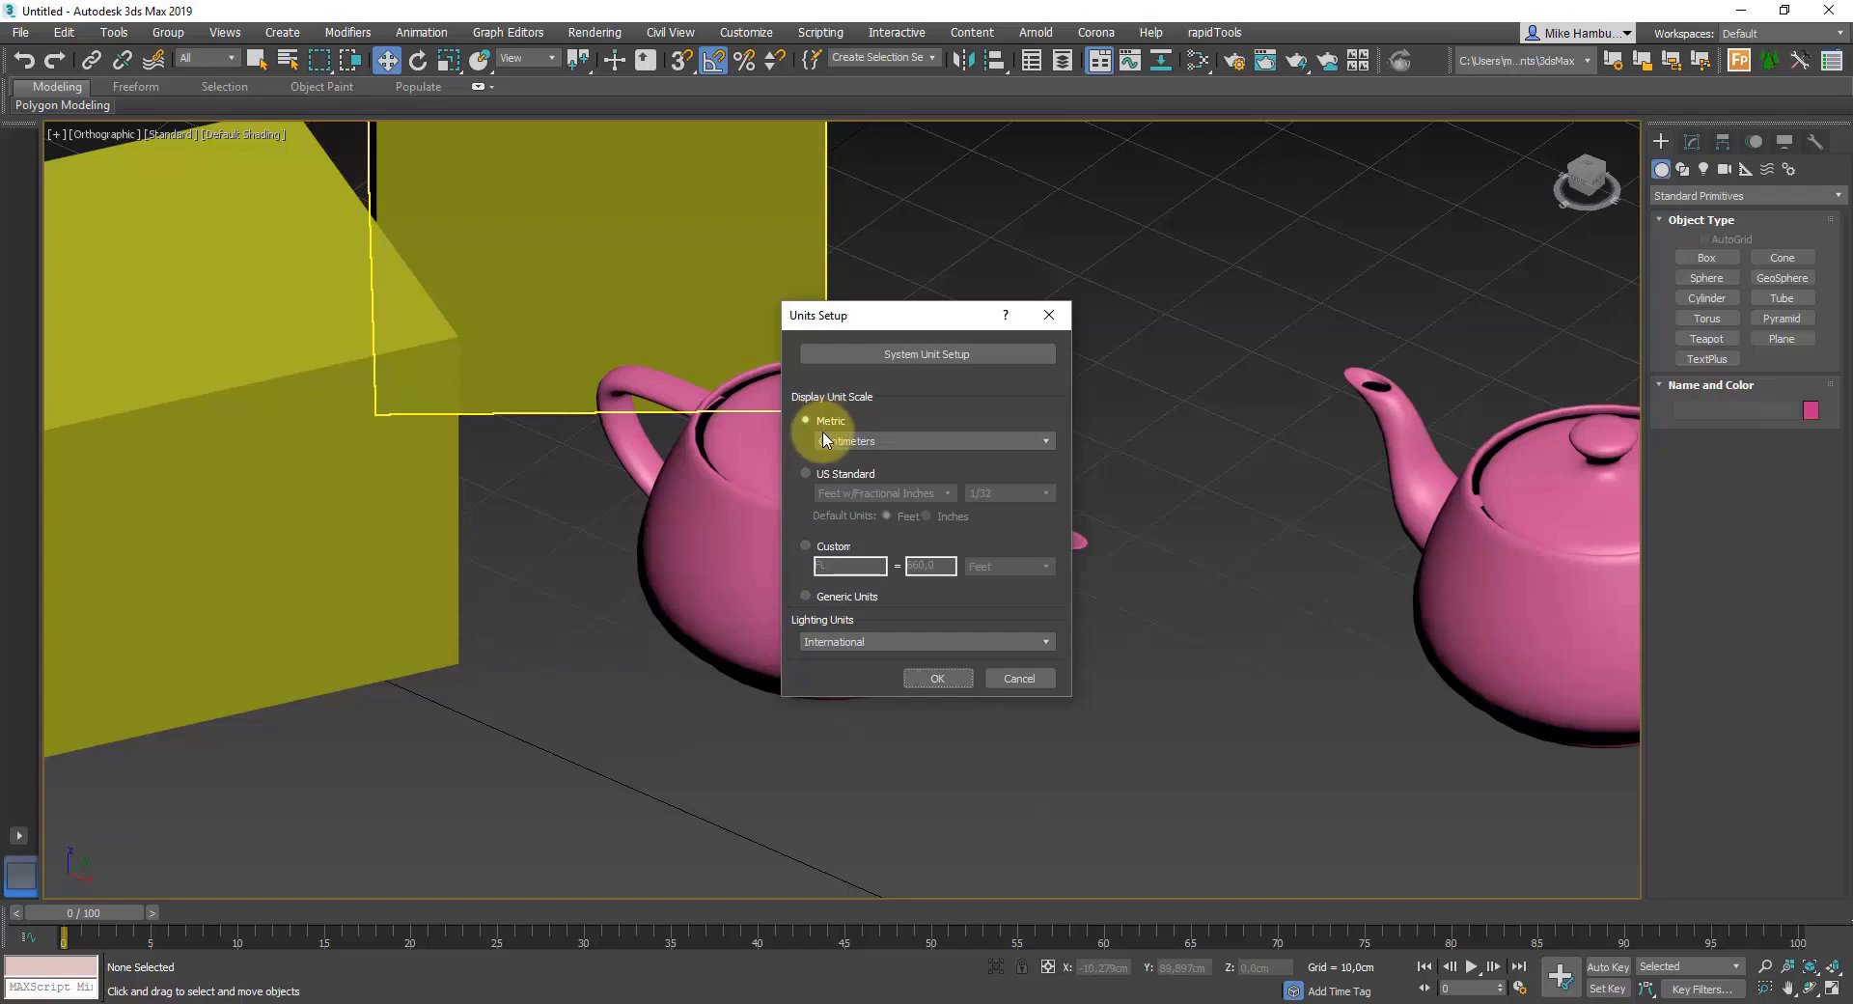
left_click(982, 357)
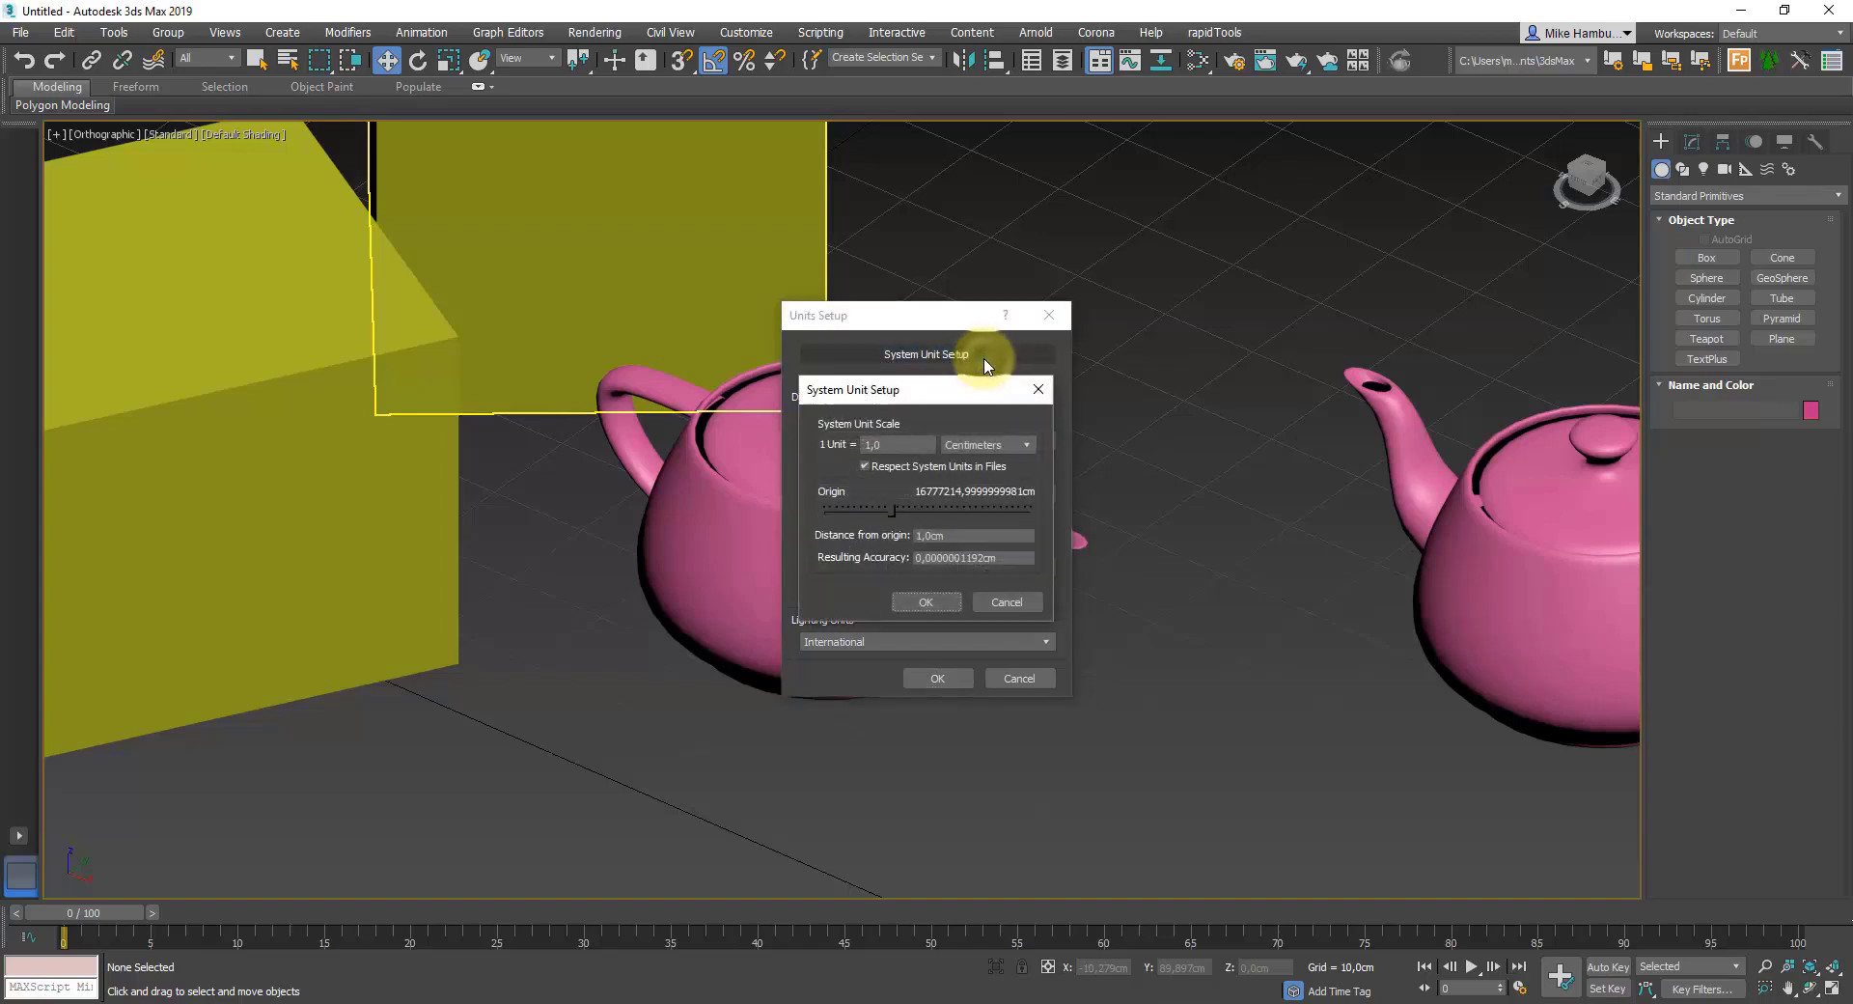
left_click_drag(907, 442, 813, 443)
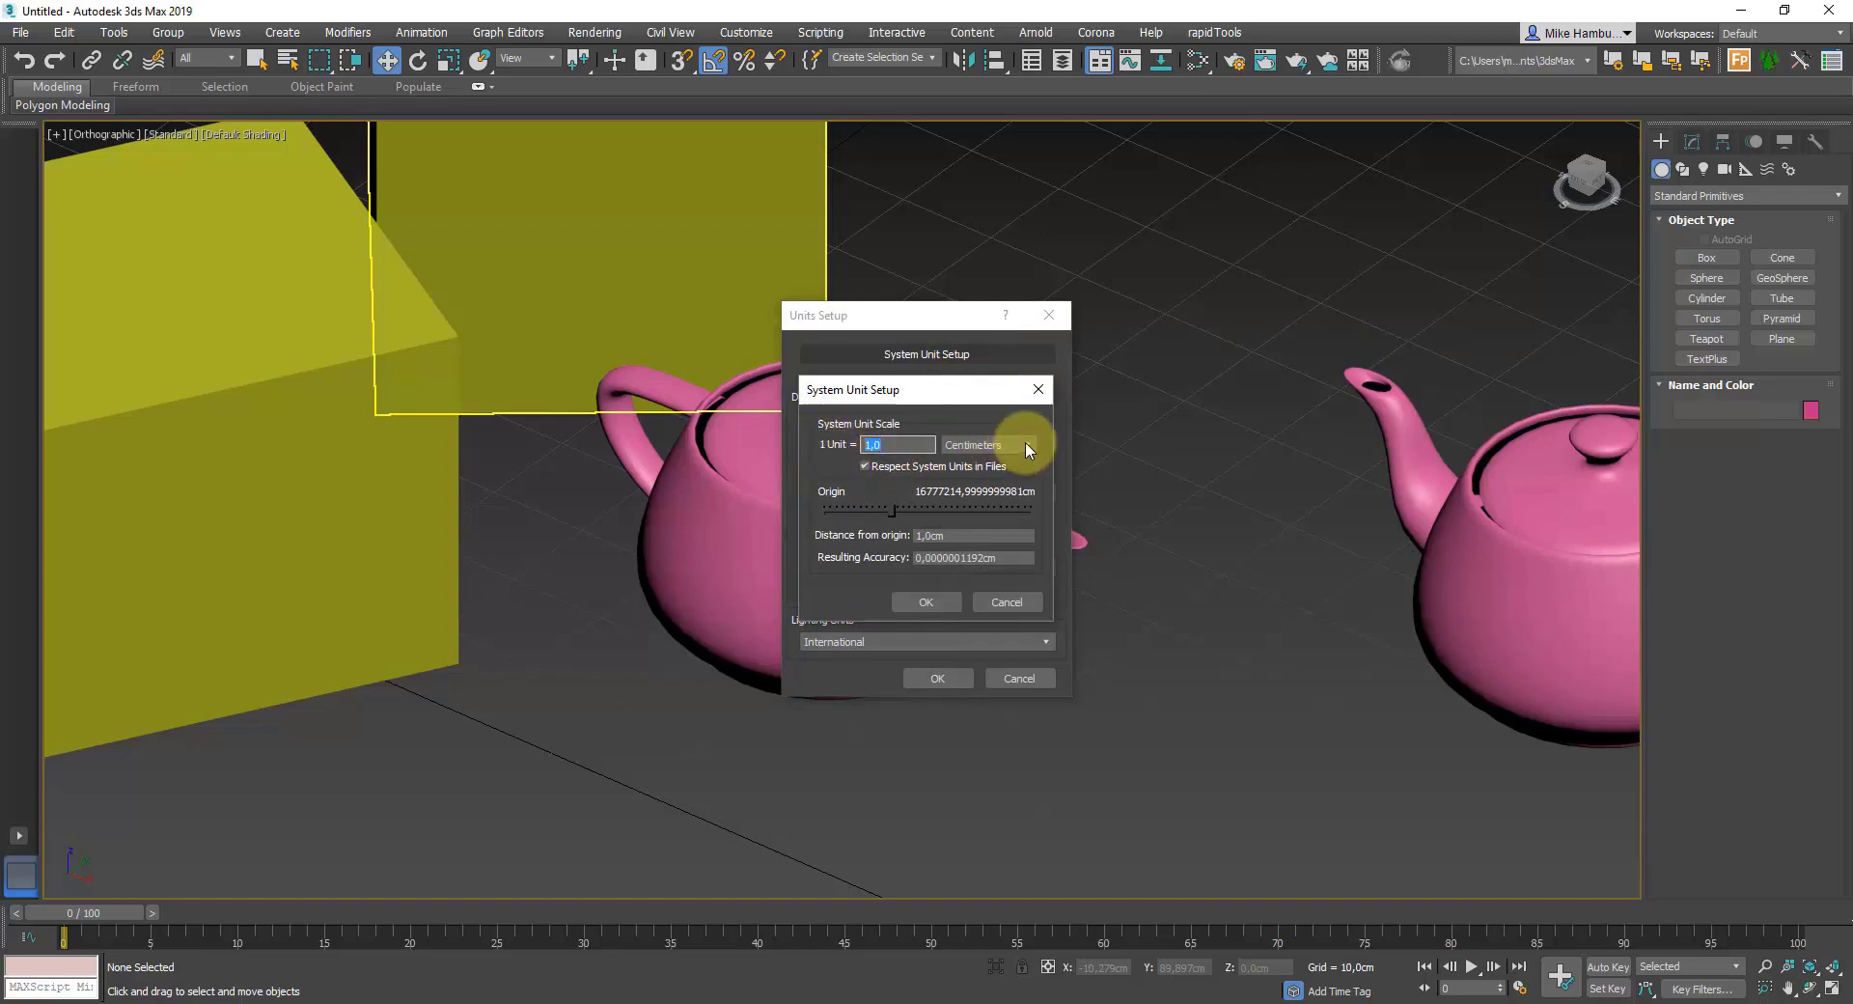
left_click(941, 601)
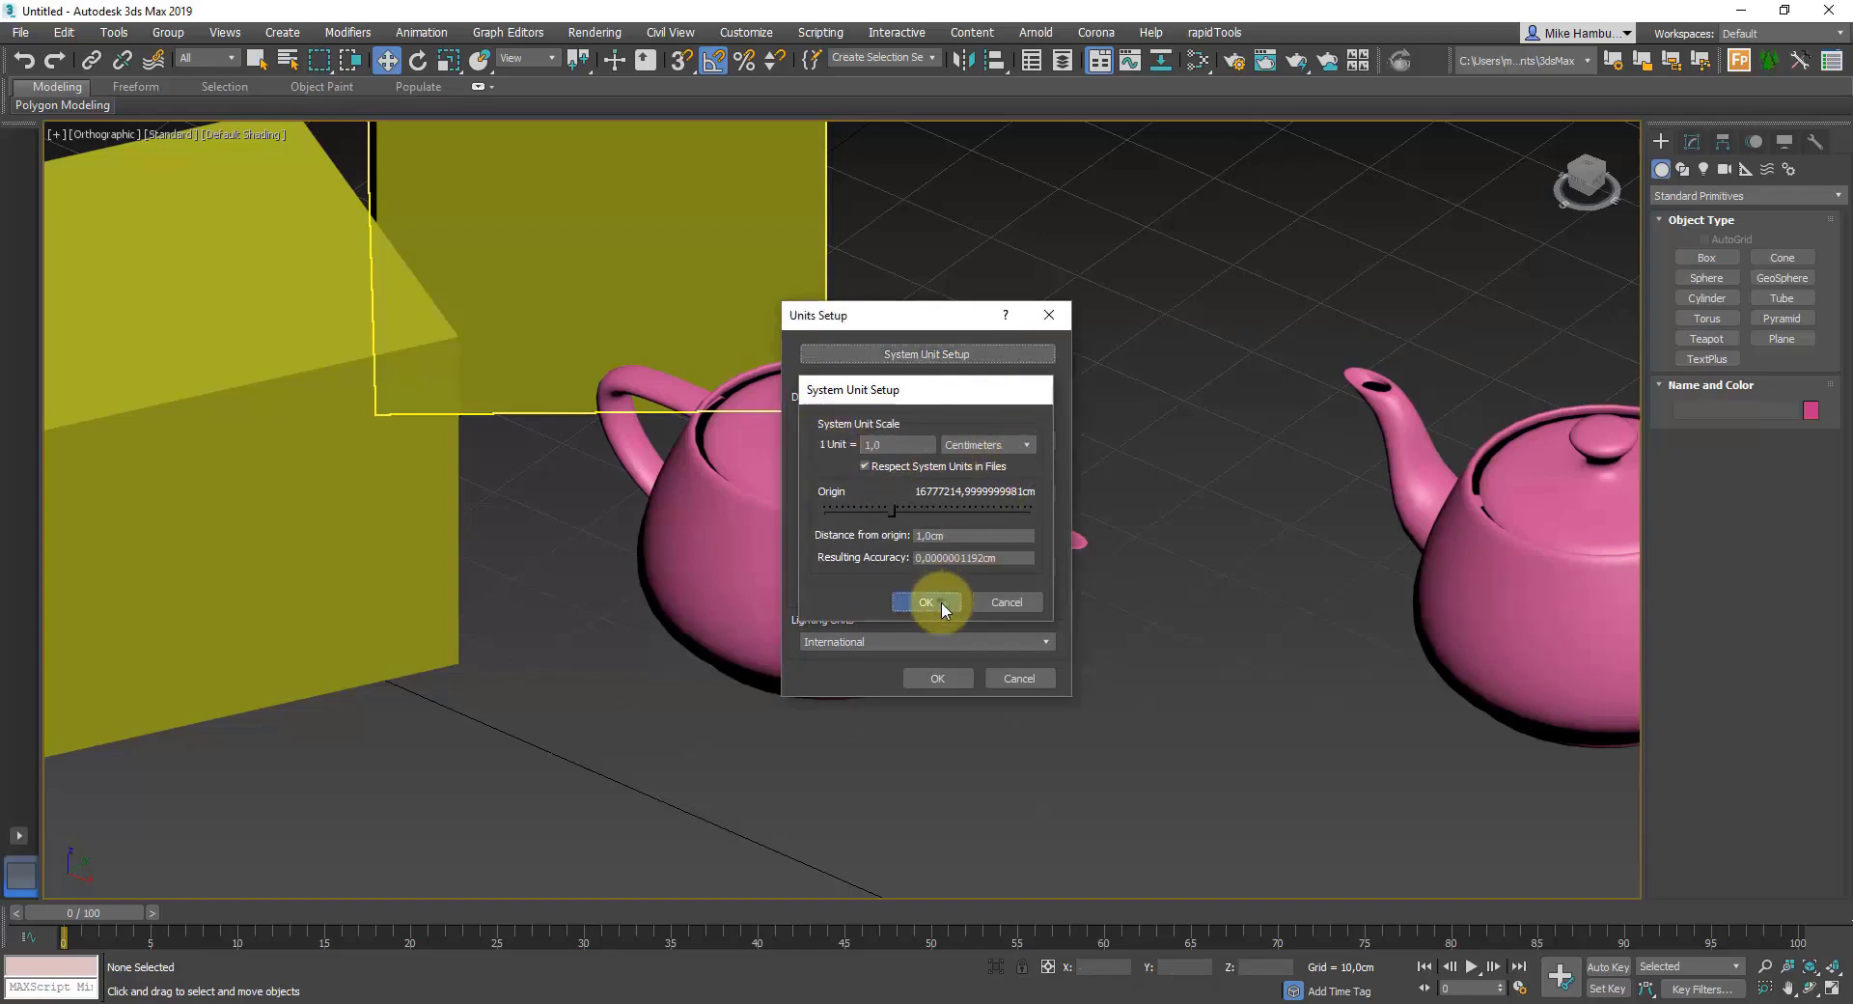
left_click(954, 675)
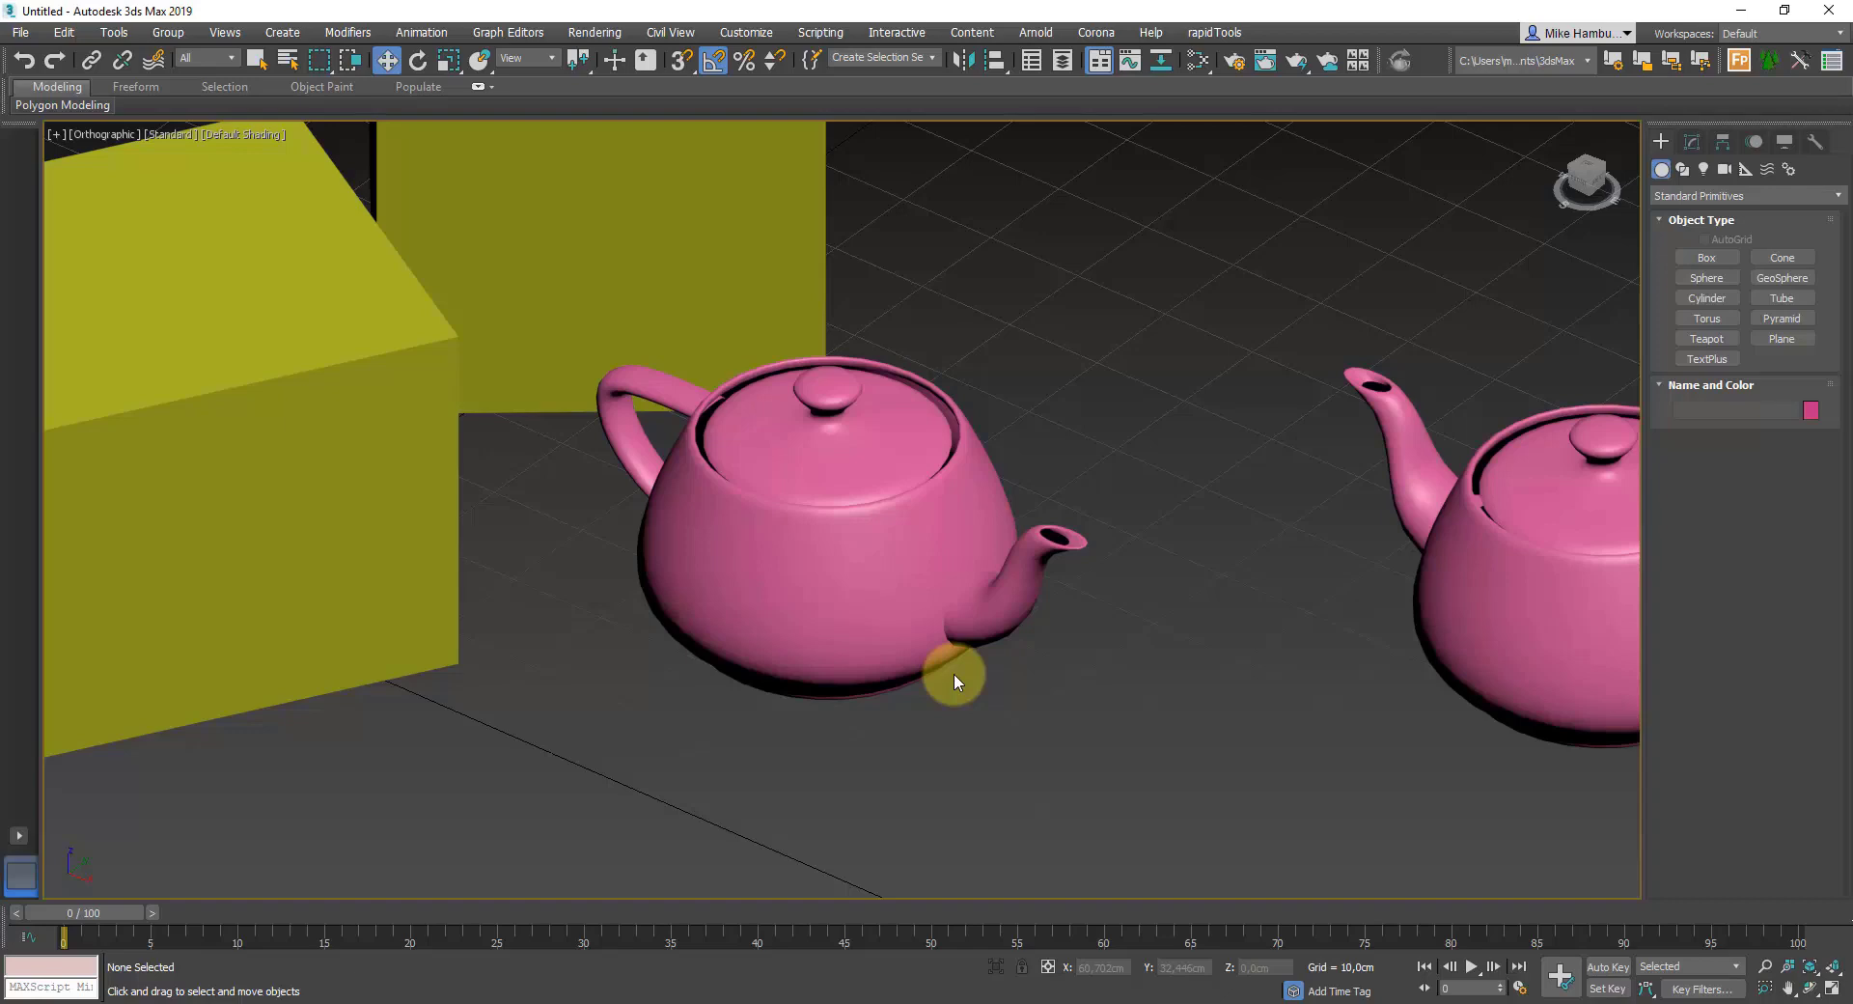
- Open Preference Settings from Customize and close it, then bring up the File menu
left_click(746, 33)
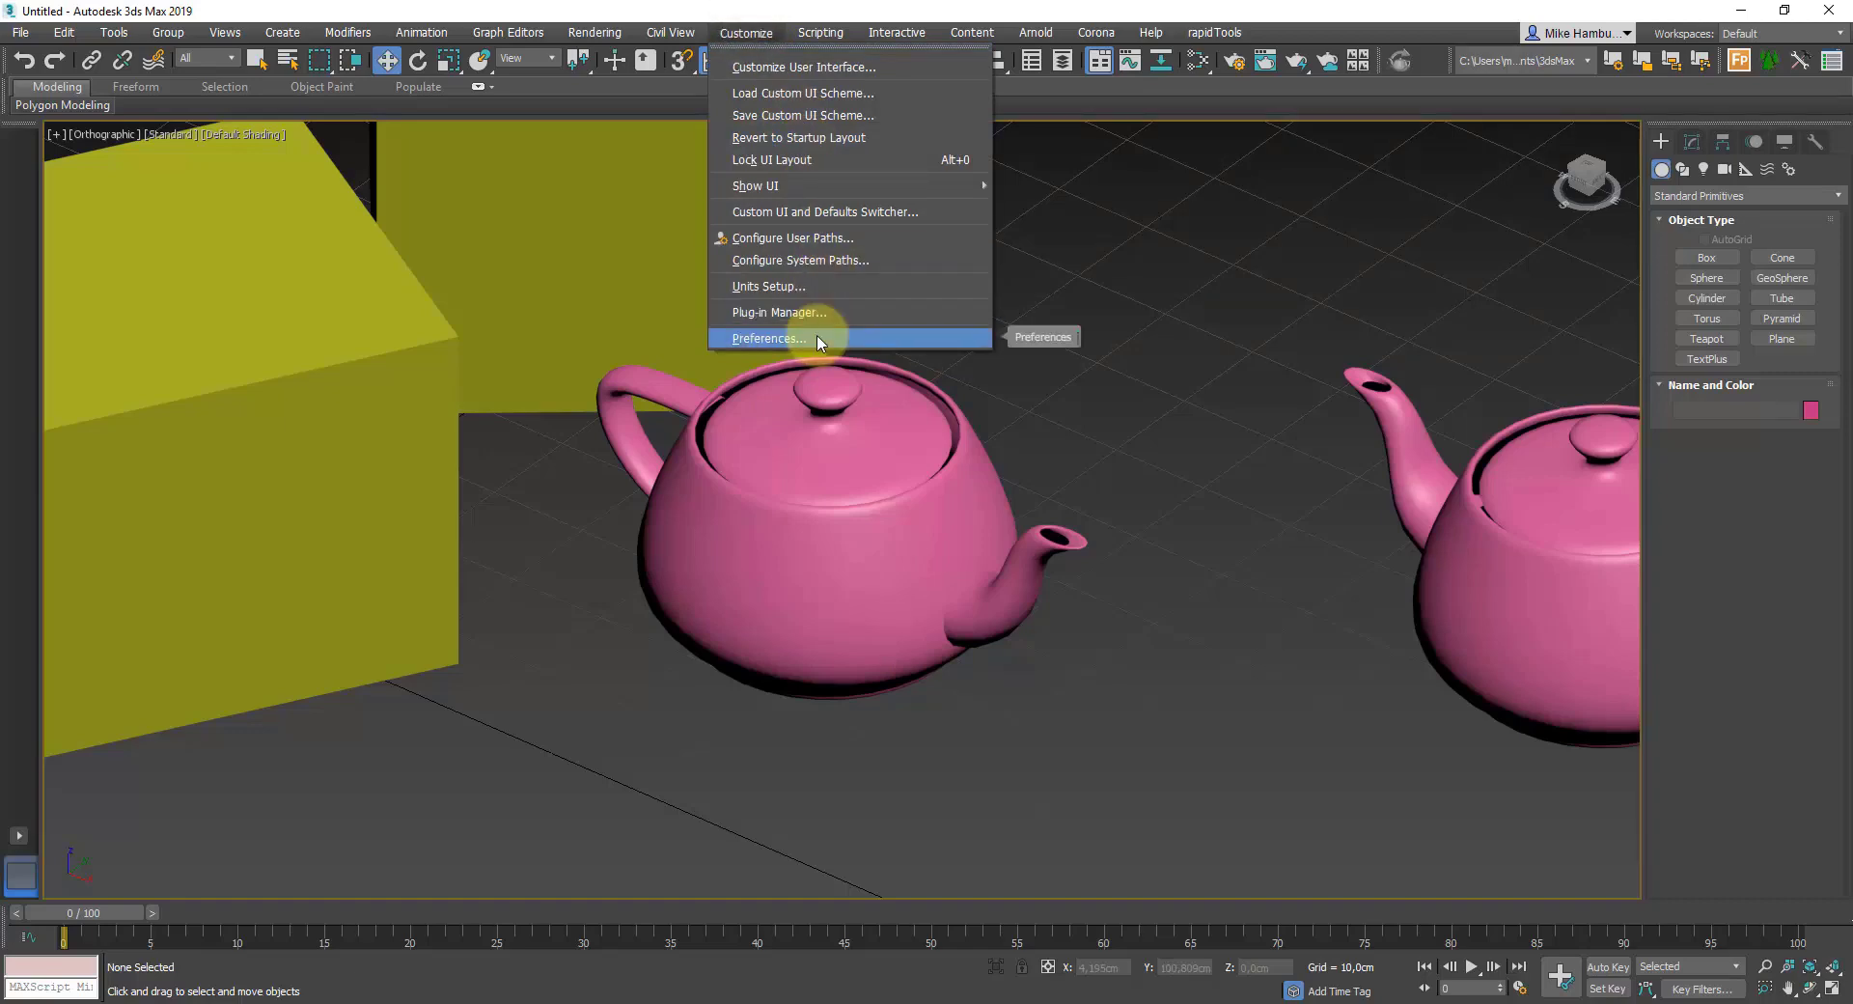
left_click(769, 337)
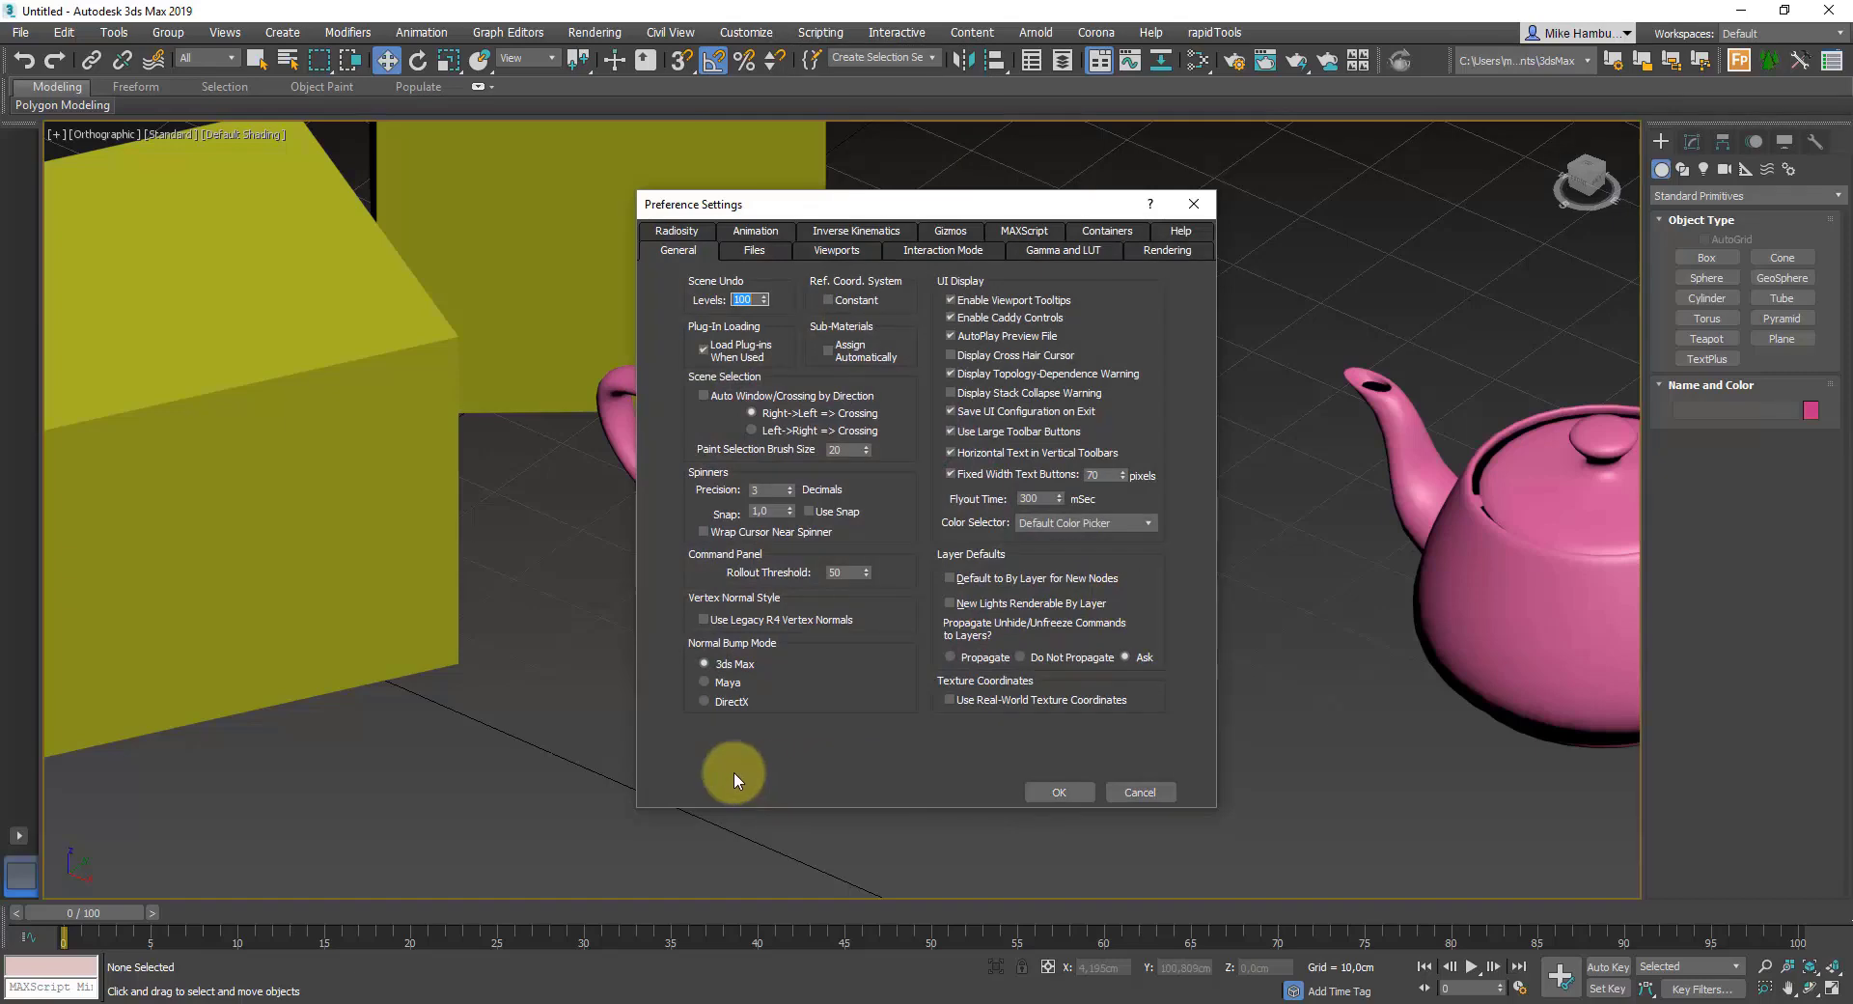
left_click(1194, 204)
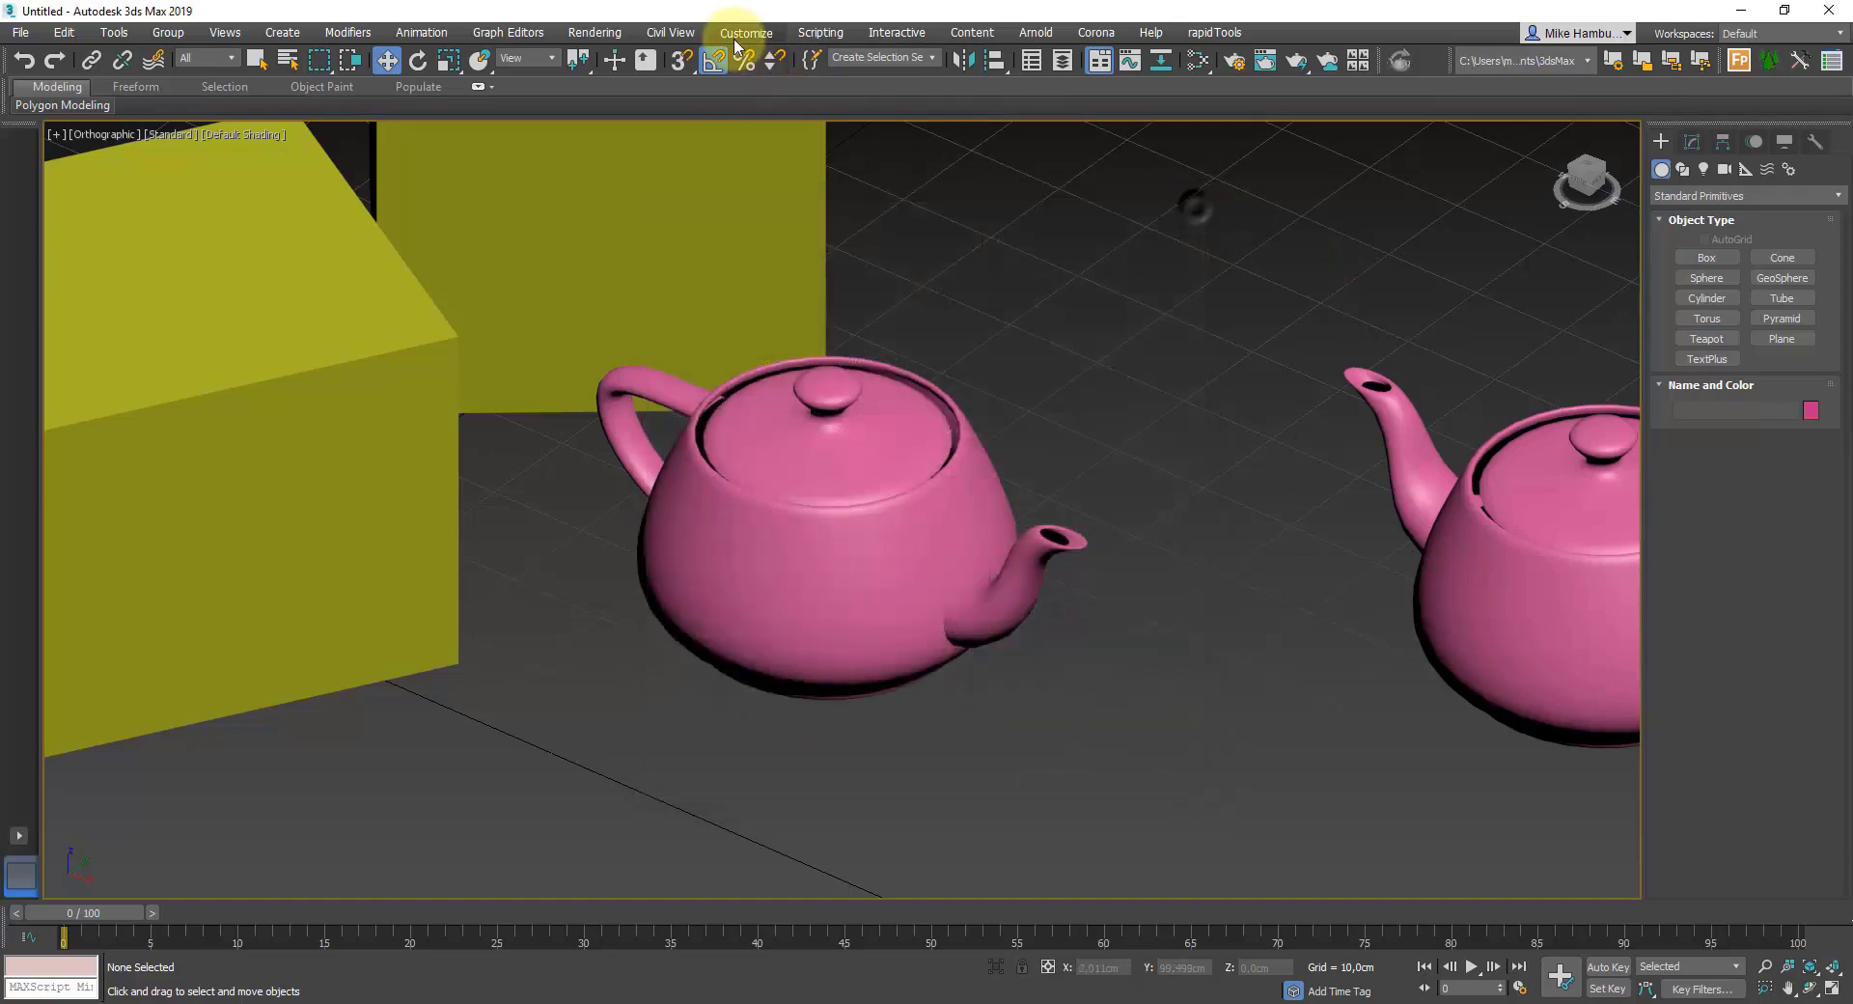
left_click(730, 37)
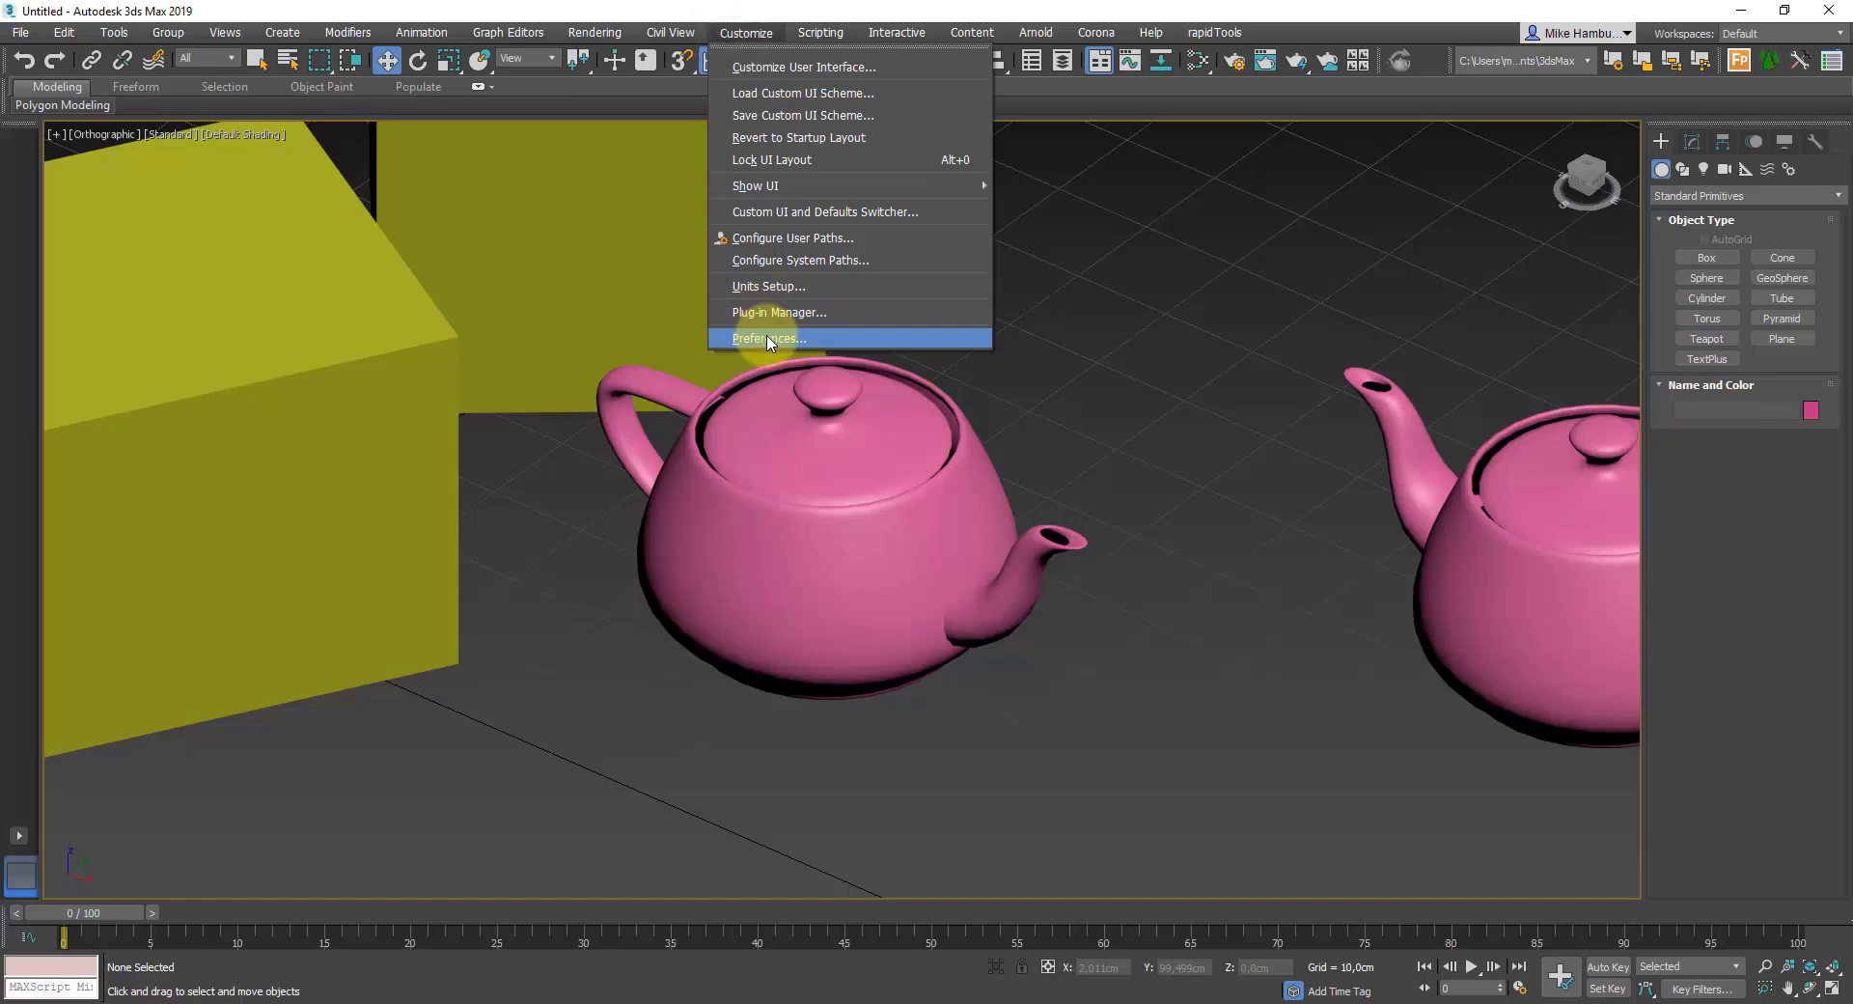
mouse_move(20, 32)
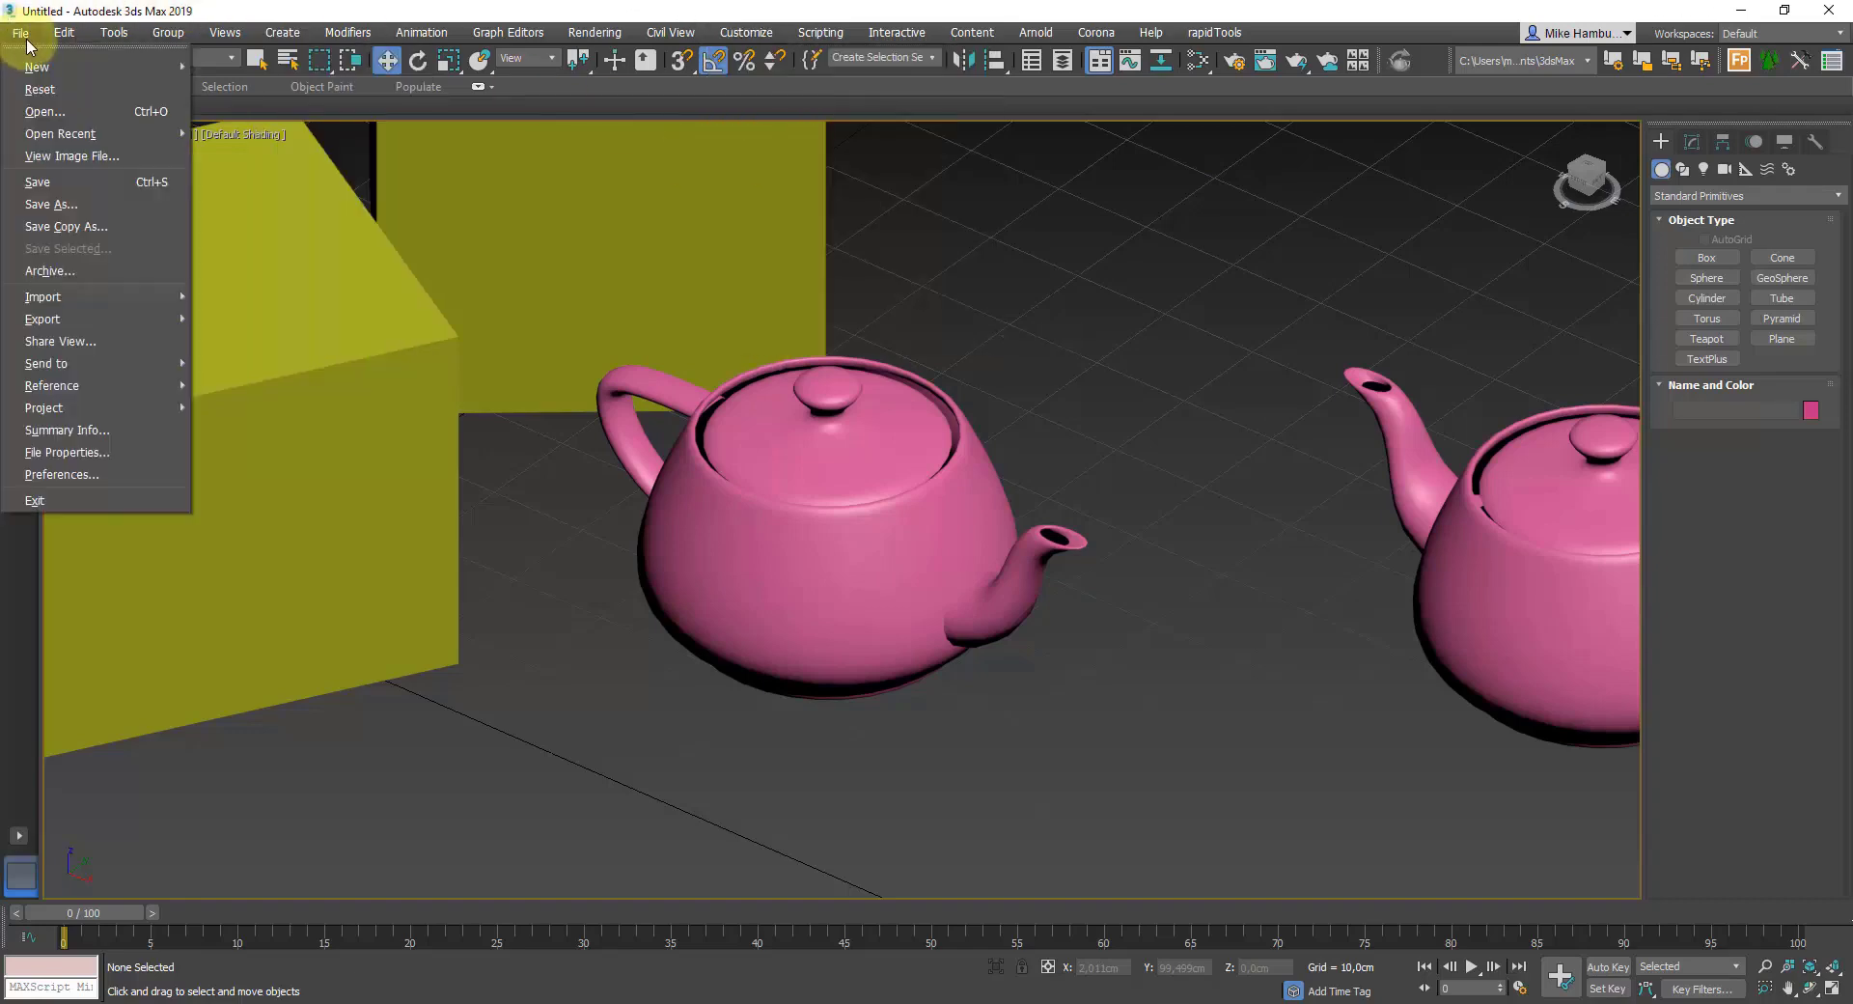
- Open Preferences from the File menu and show the Files page with its Auto Backup settings
left_click(67, 475)
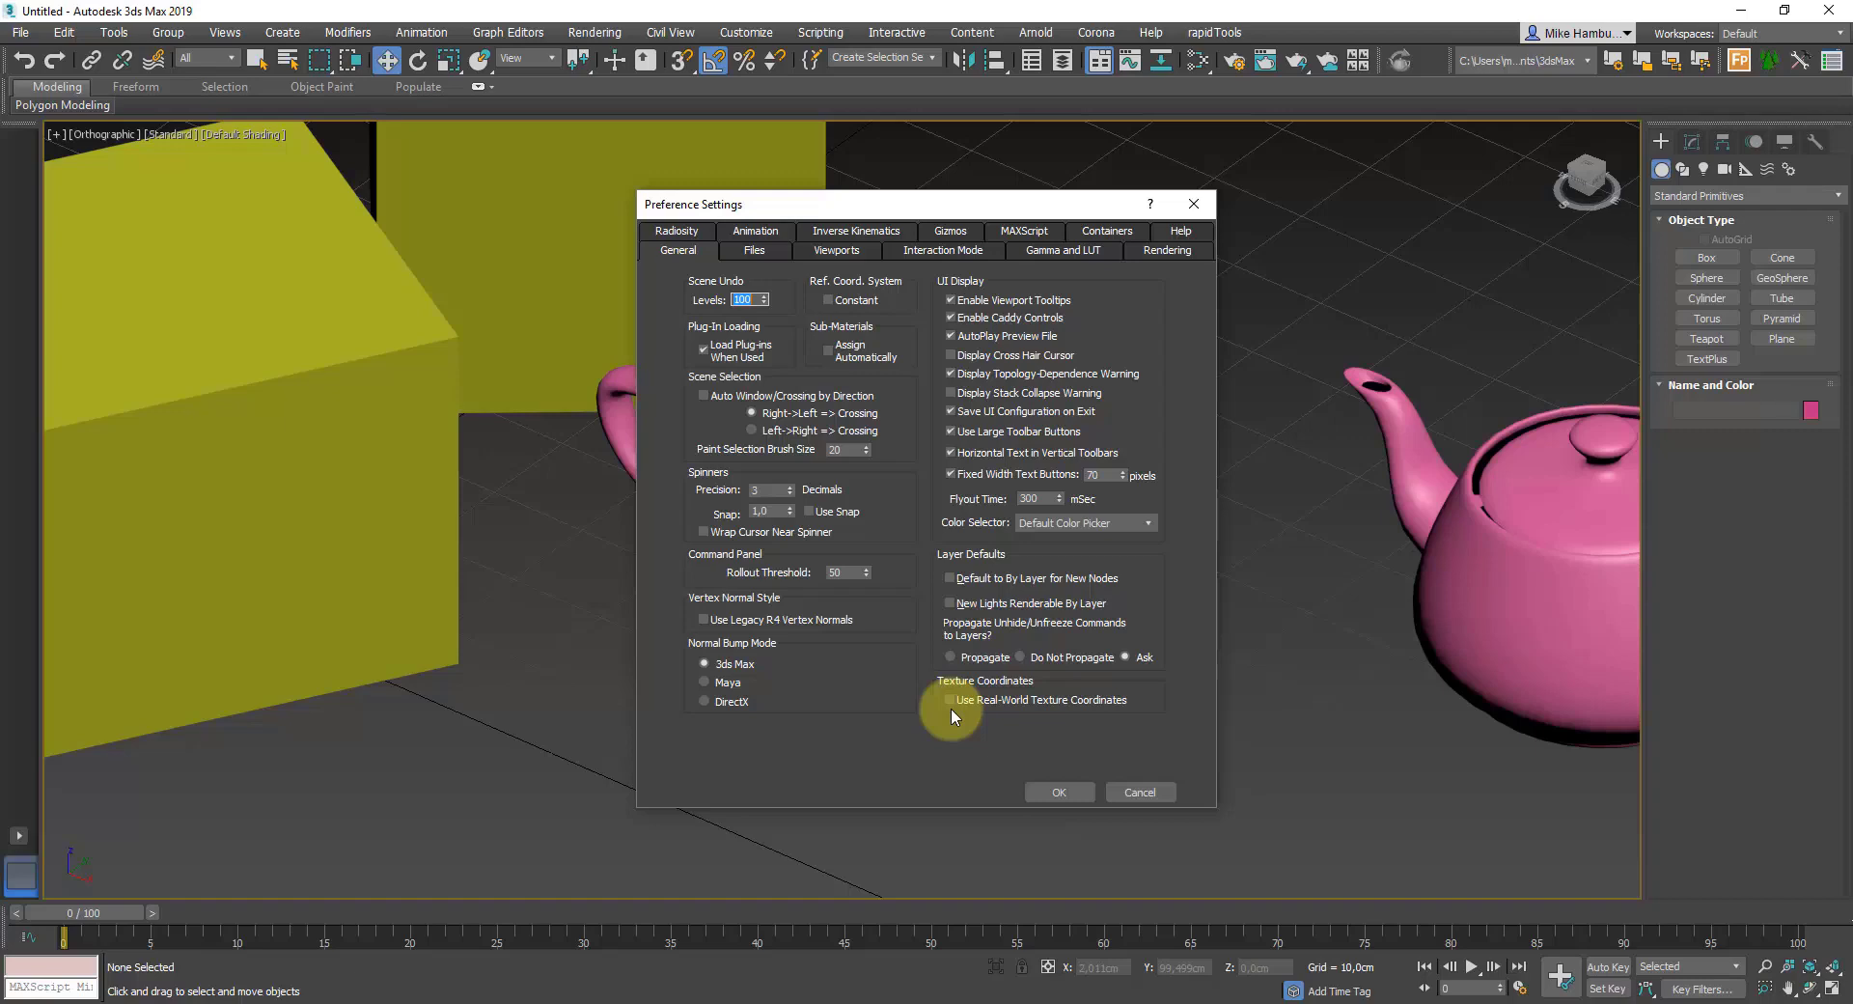
left_click(754, 249)
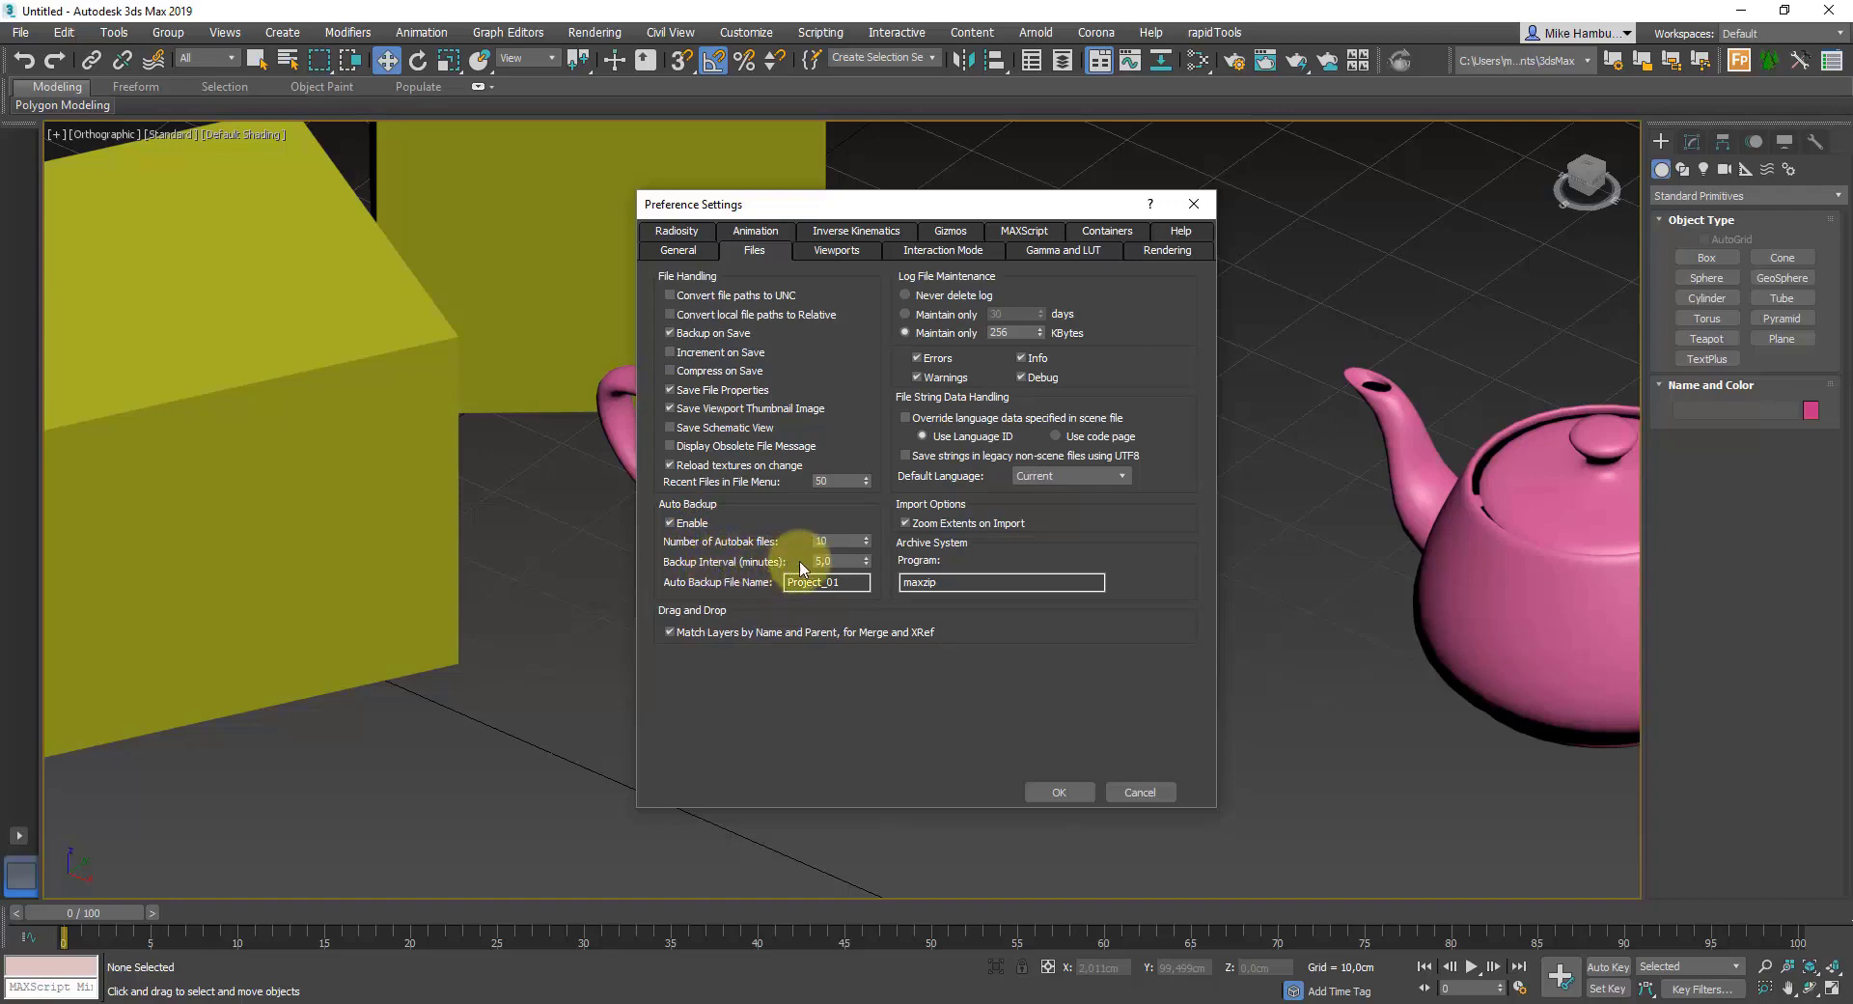
- Set the Number of Autobak files to 10 with Auto Backup enabled
double_click(836, 539)
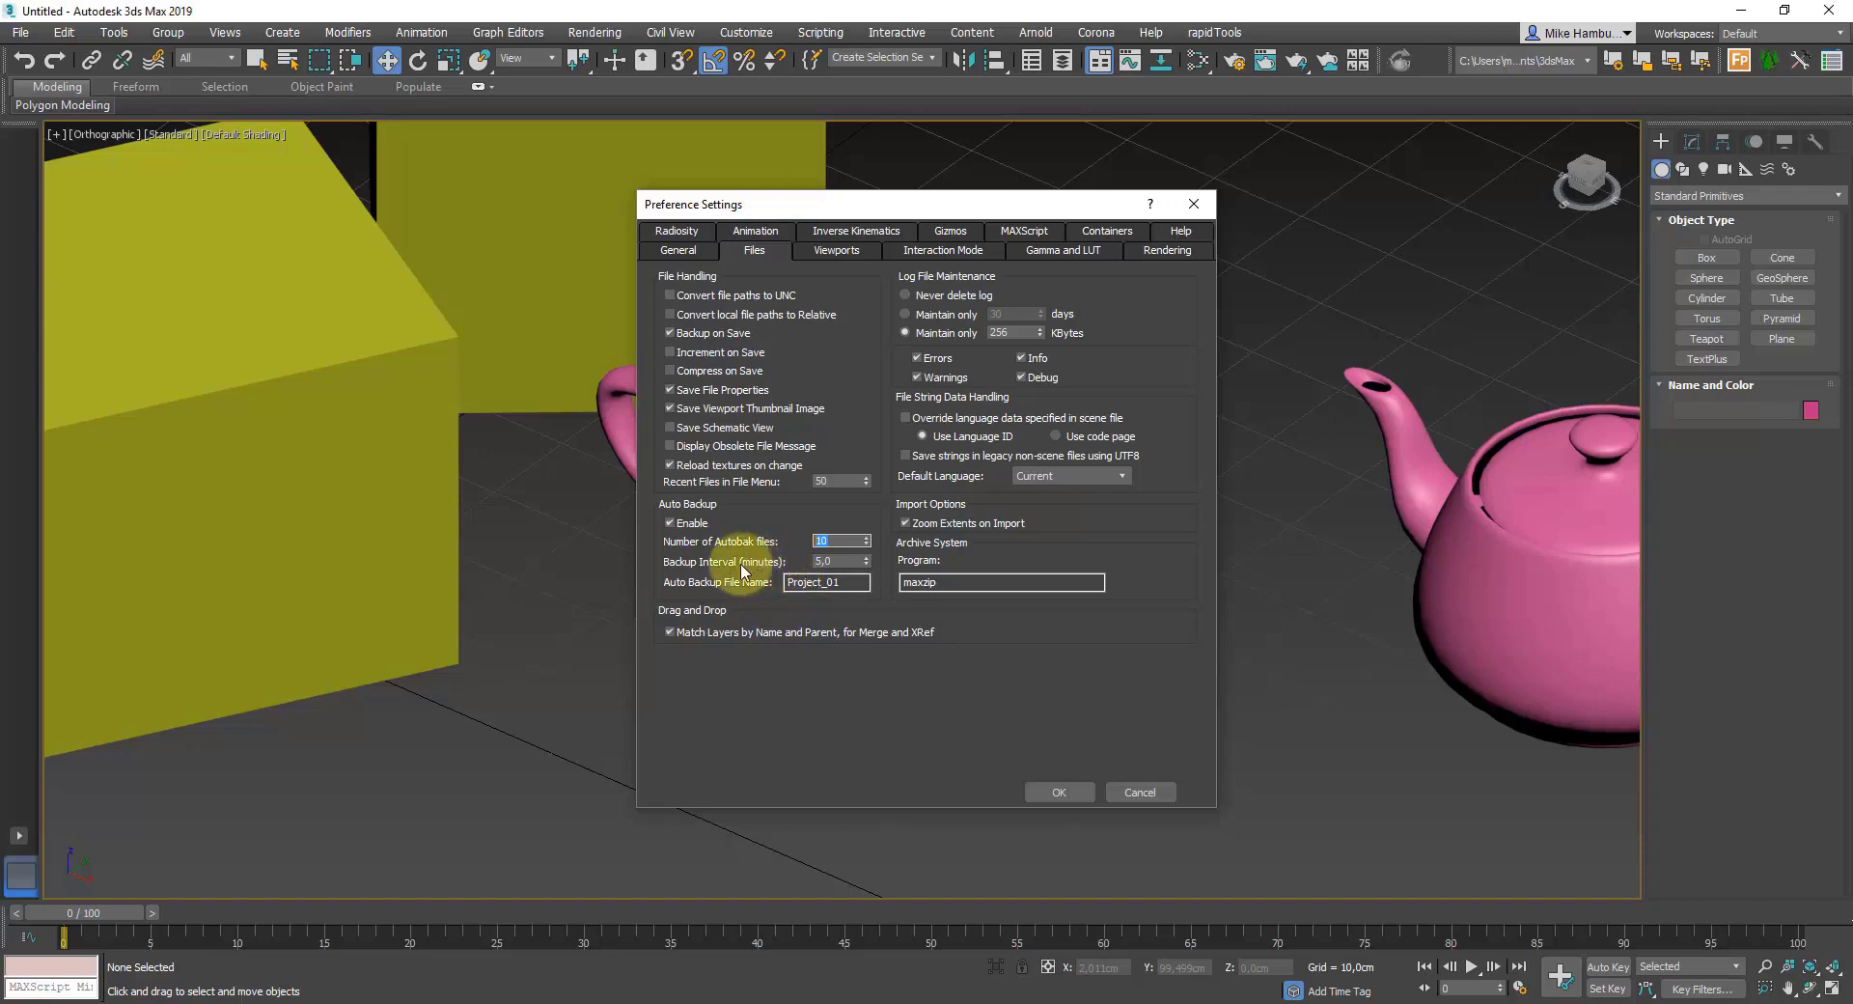
- Set the Auto Backup interval to 5,0 minutes
left_click(843, 566)
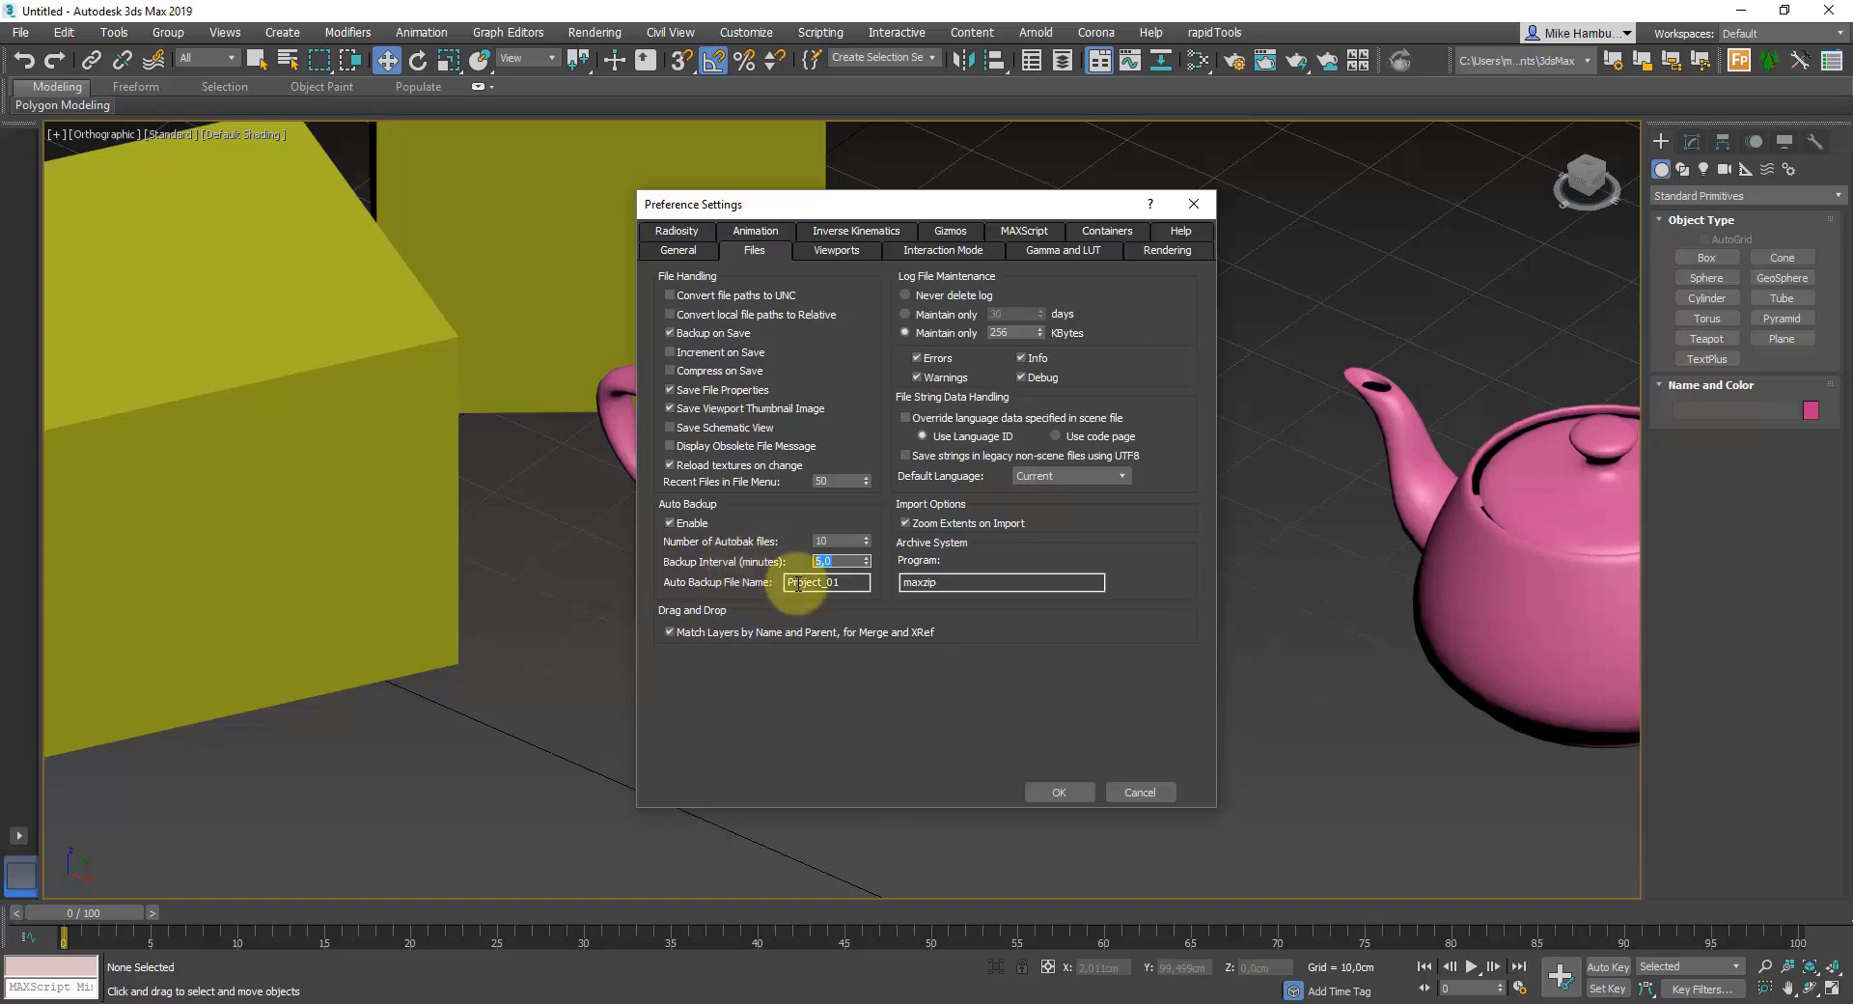
- Set the Auto Backup file name to Project_01
left_click_drag(842, 582, 822, 580)
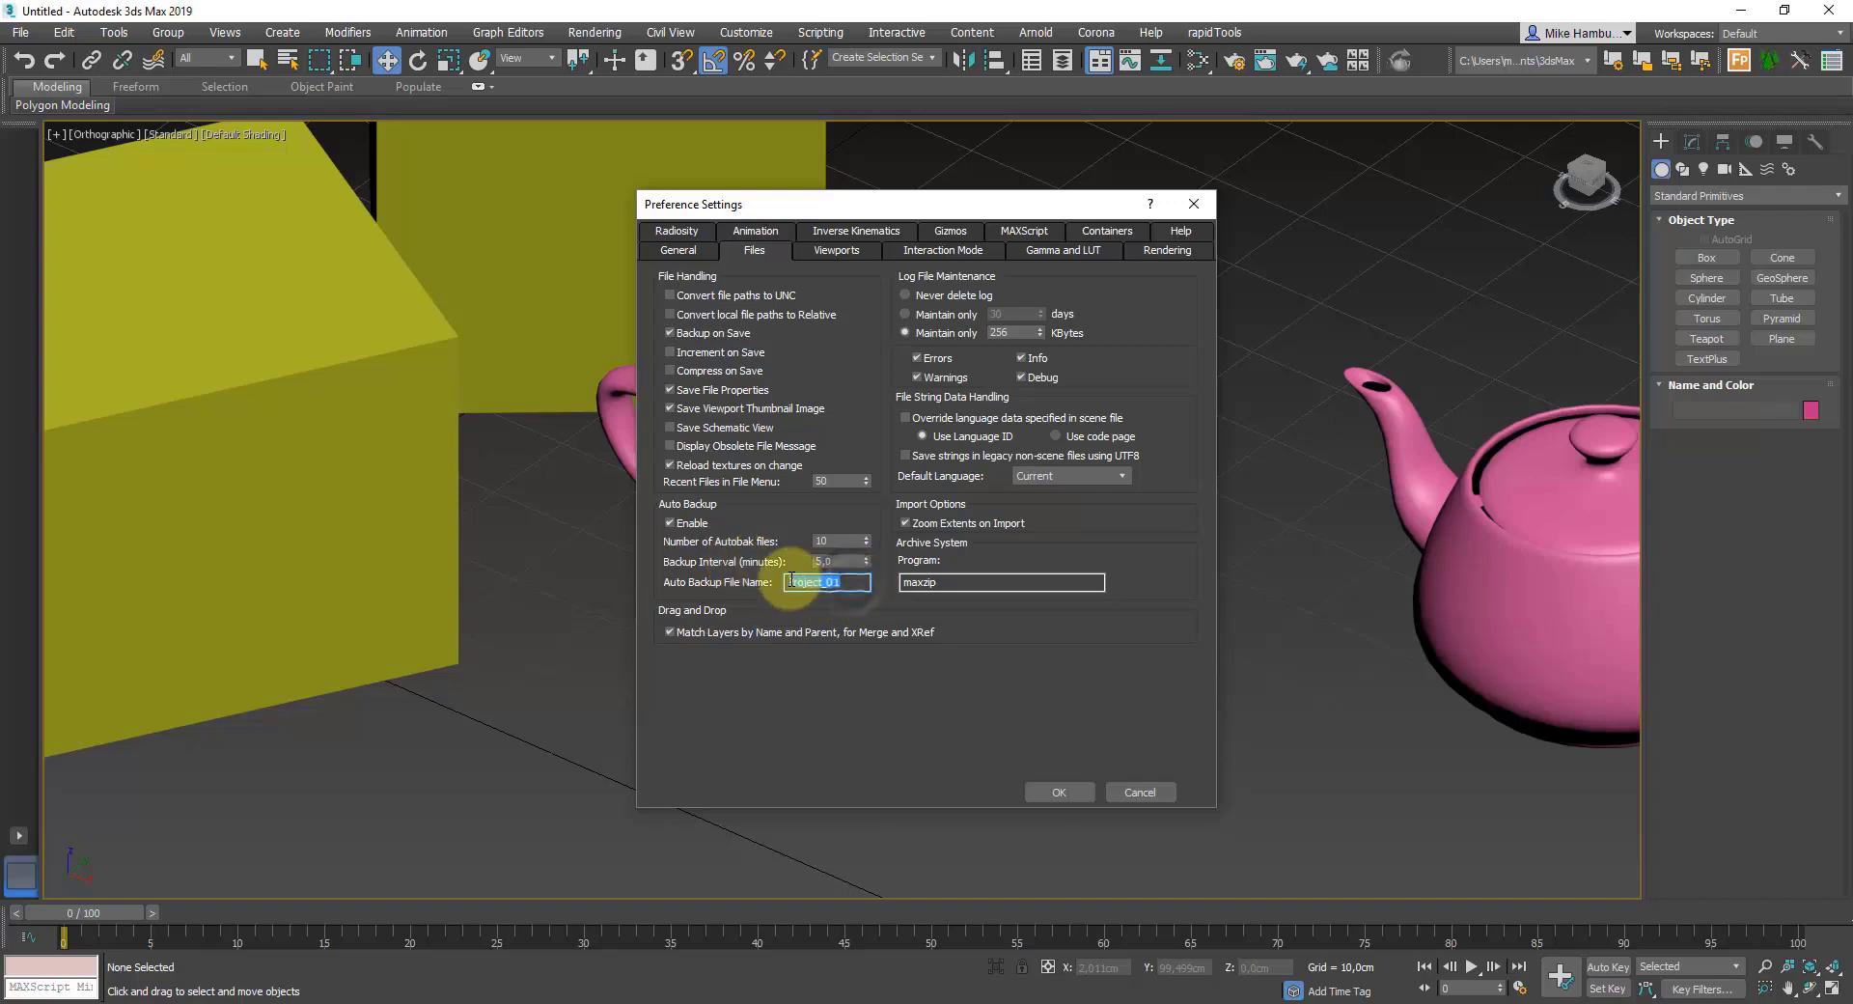
double_click(822, 581)
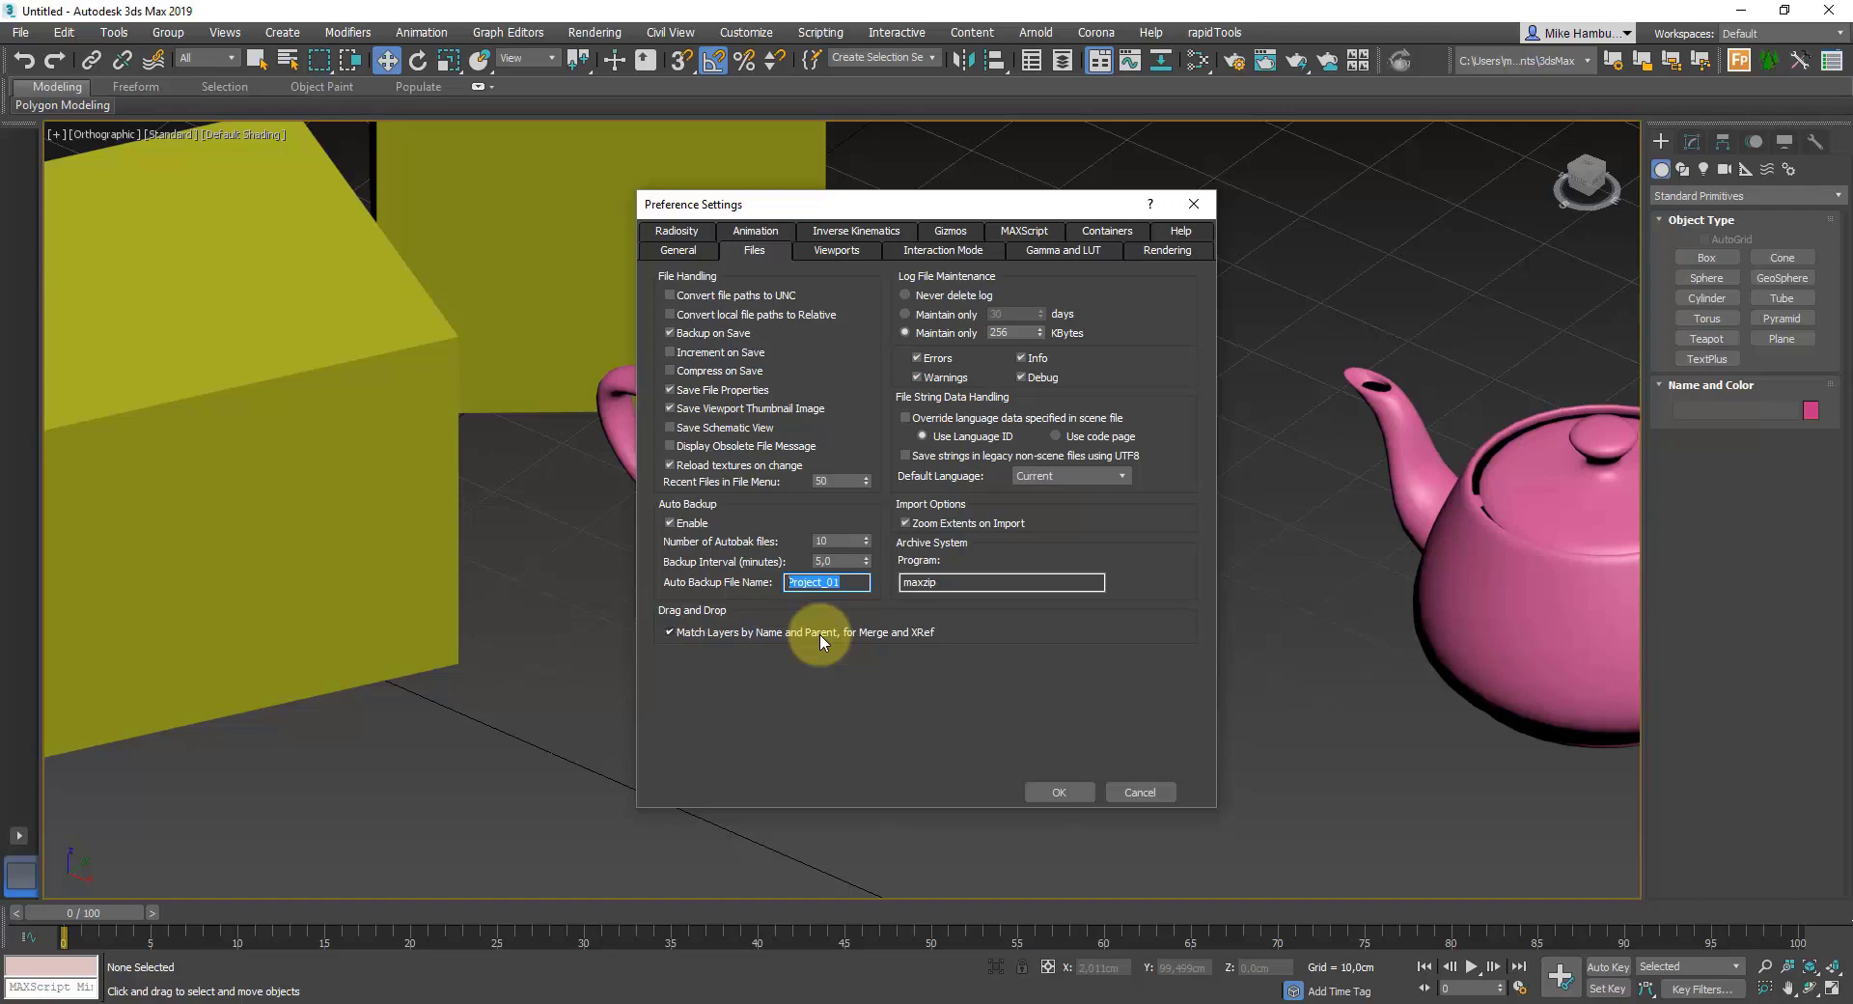
- Review the Viewports and Interaction Mode pages, ending on Gamma and LUT with gamma 2,2
left_click(850, 254)
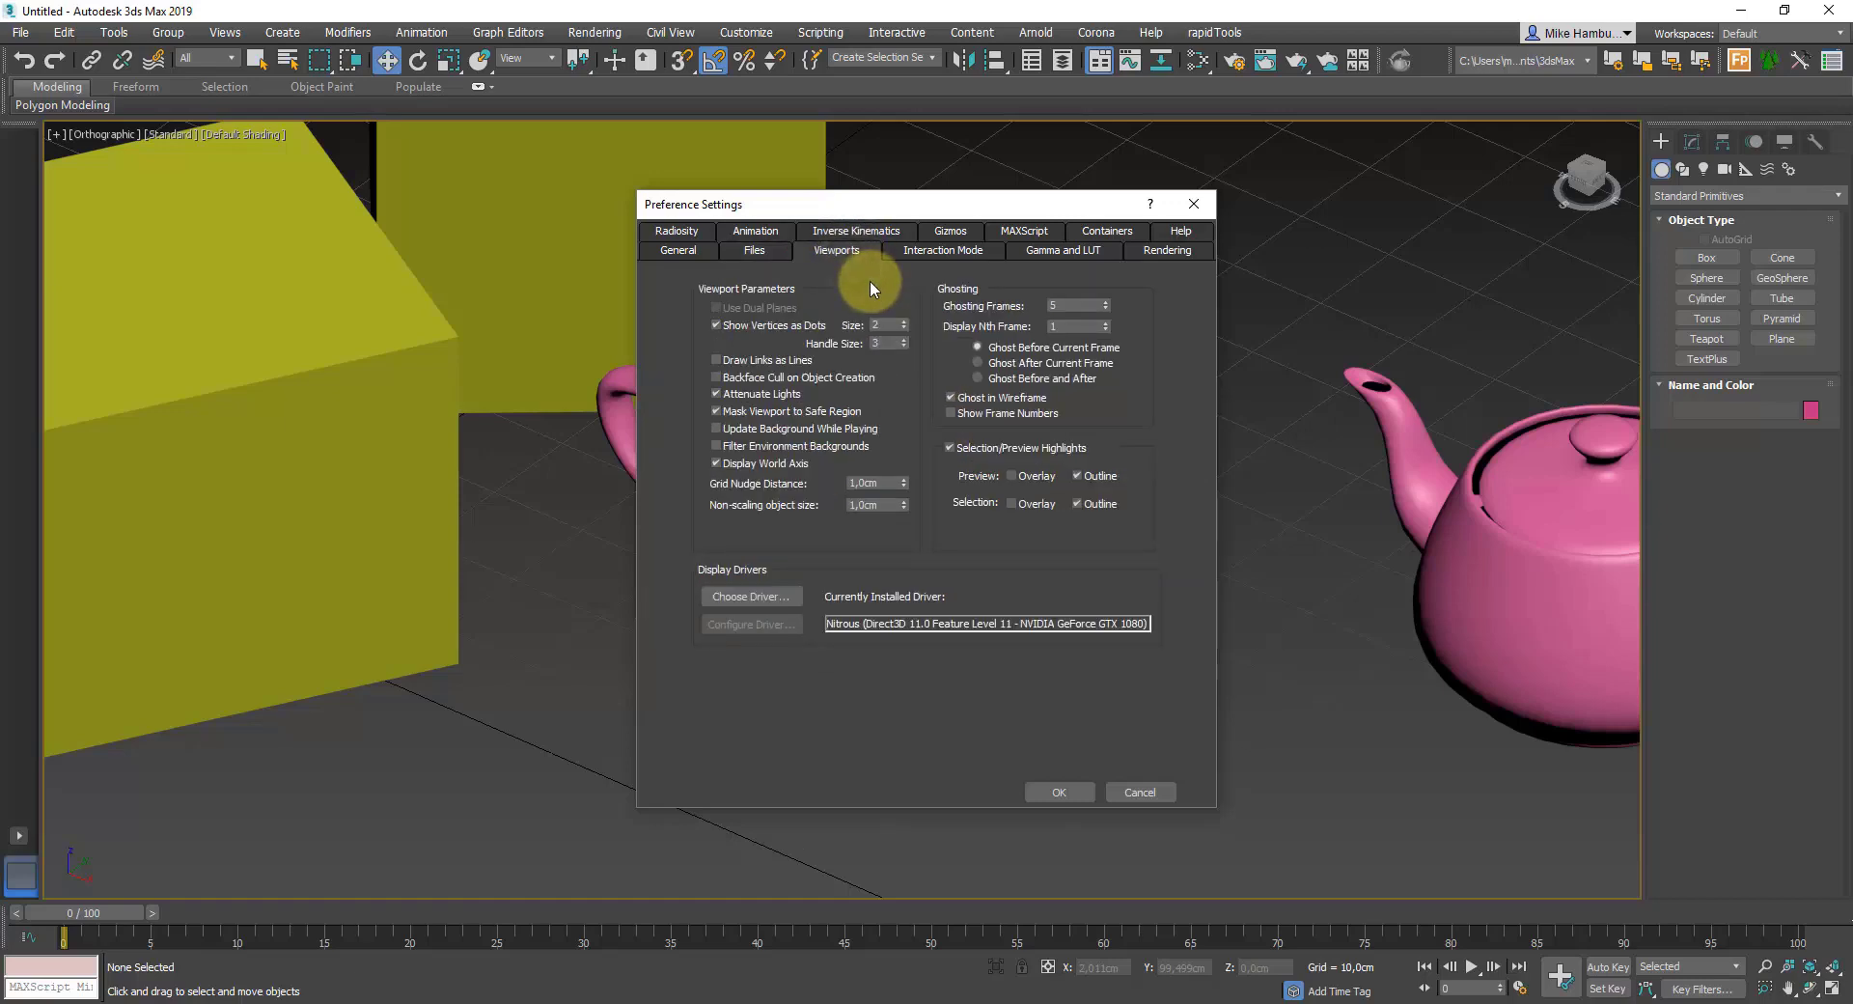
left_click(931, 253)
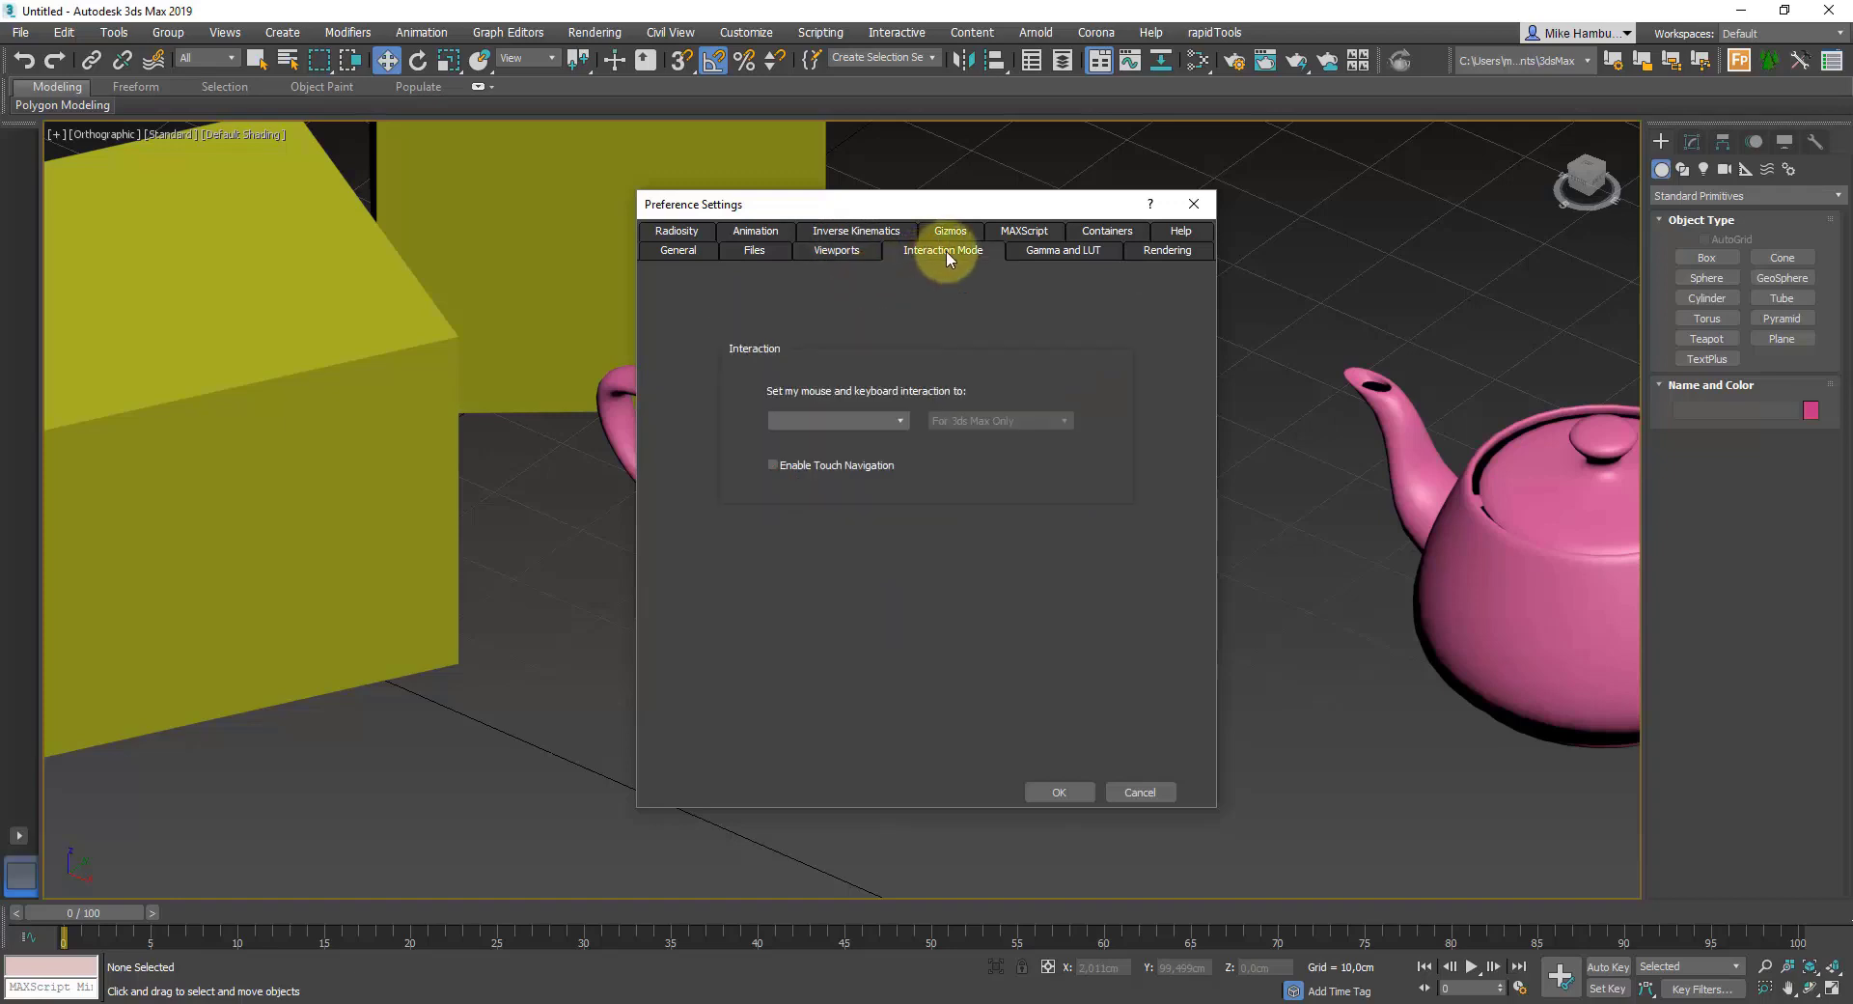
left_click(1059, 253)
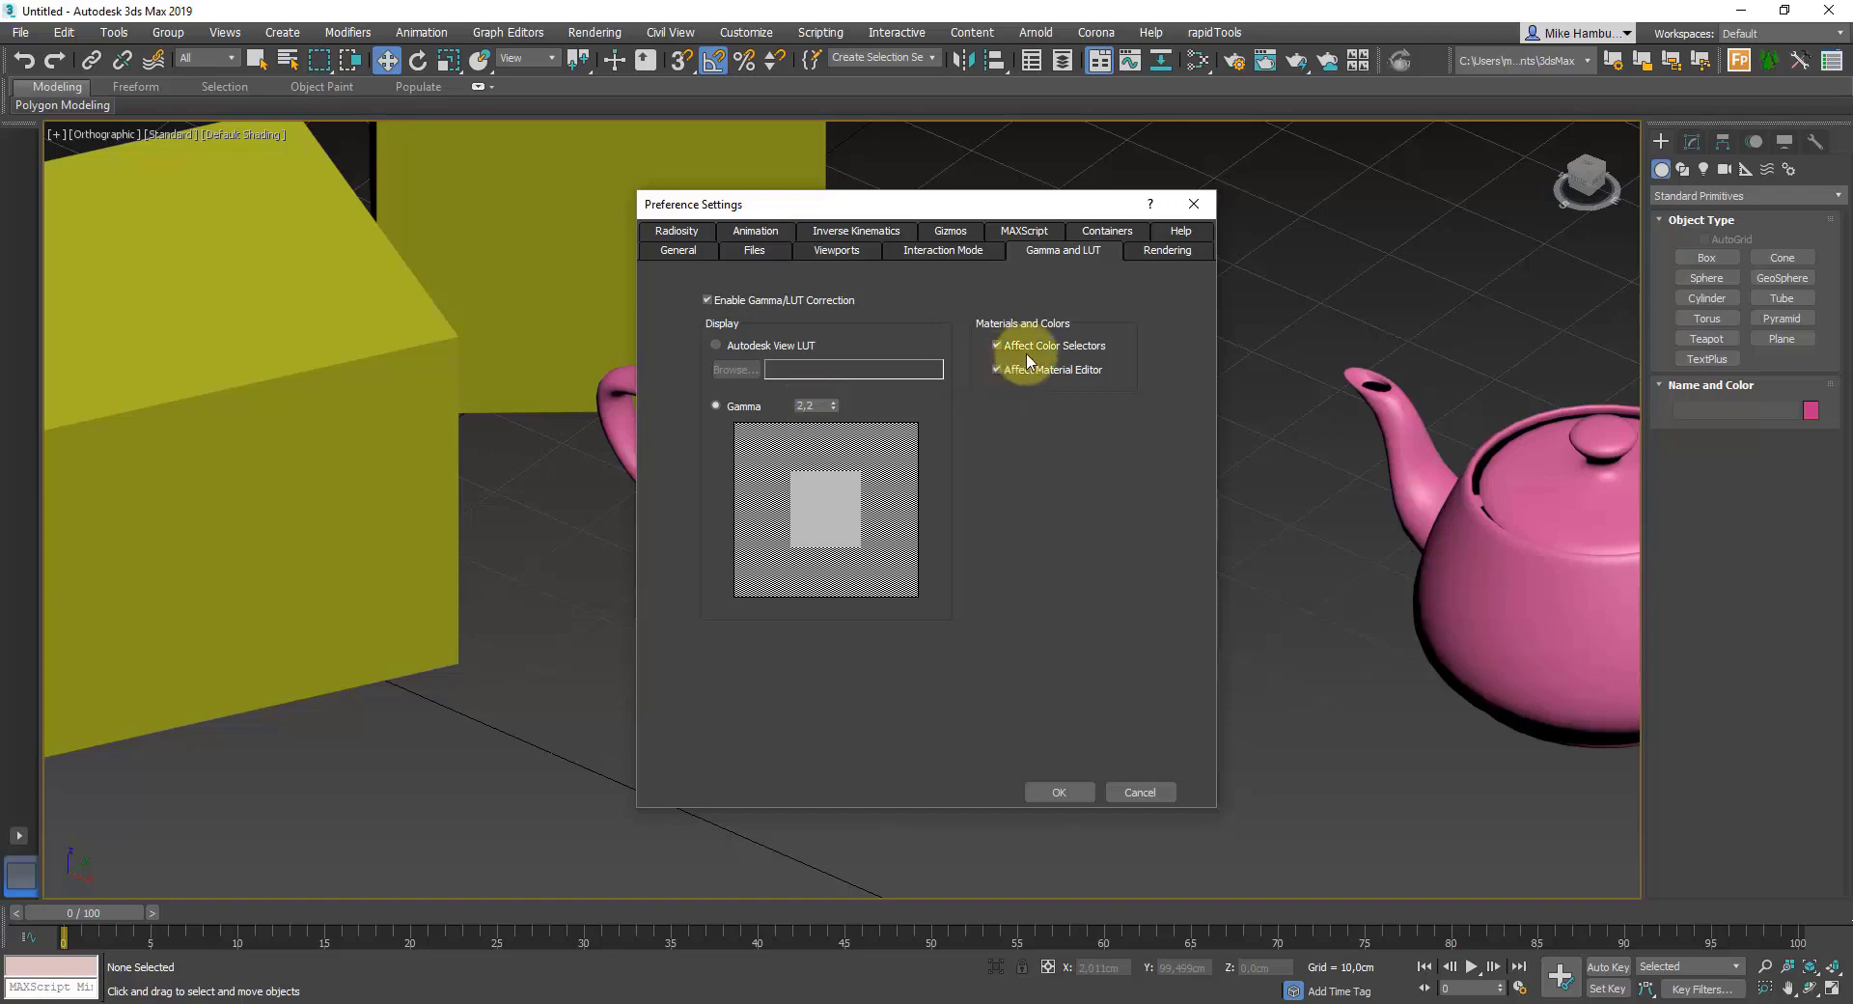
- Browse the Rendering, Radiosity, Animation, IK, Gizmos, MAXScript, Containers and Help preference pages
left_click(1167, 250)
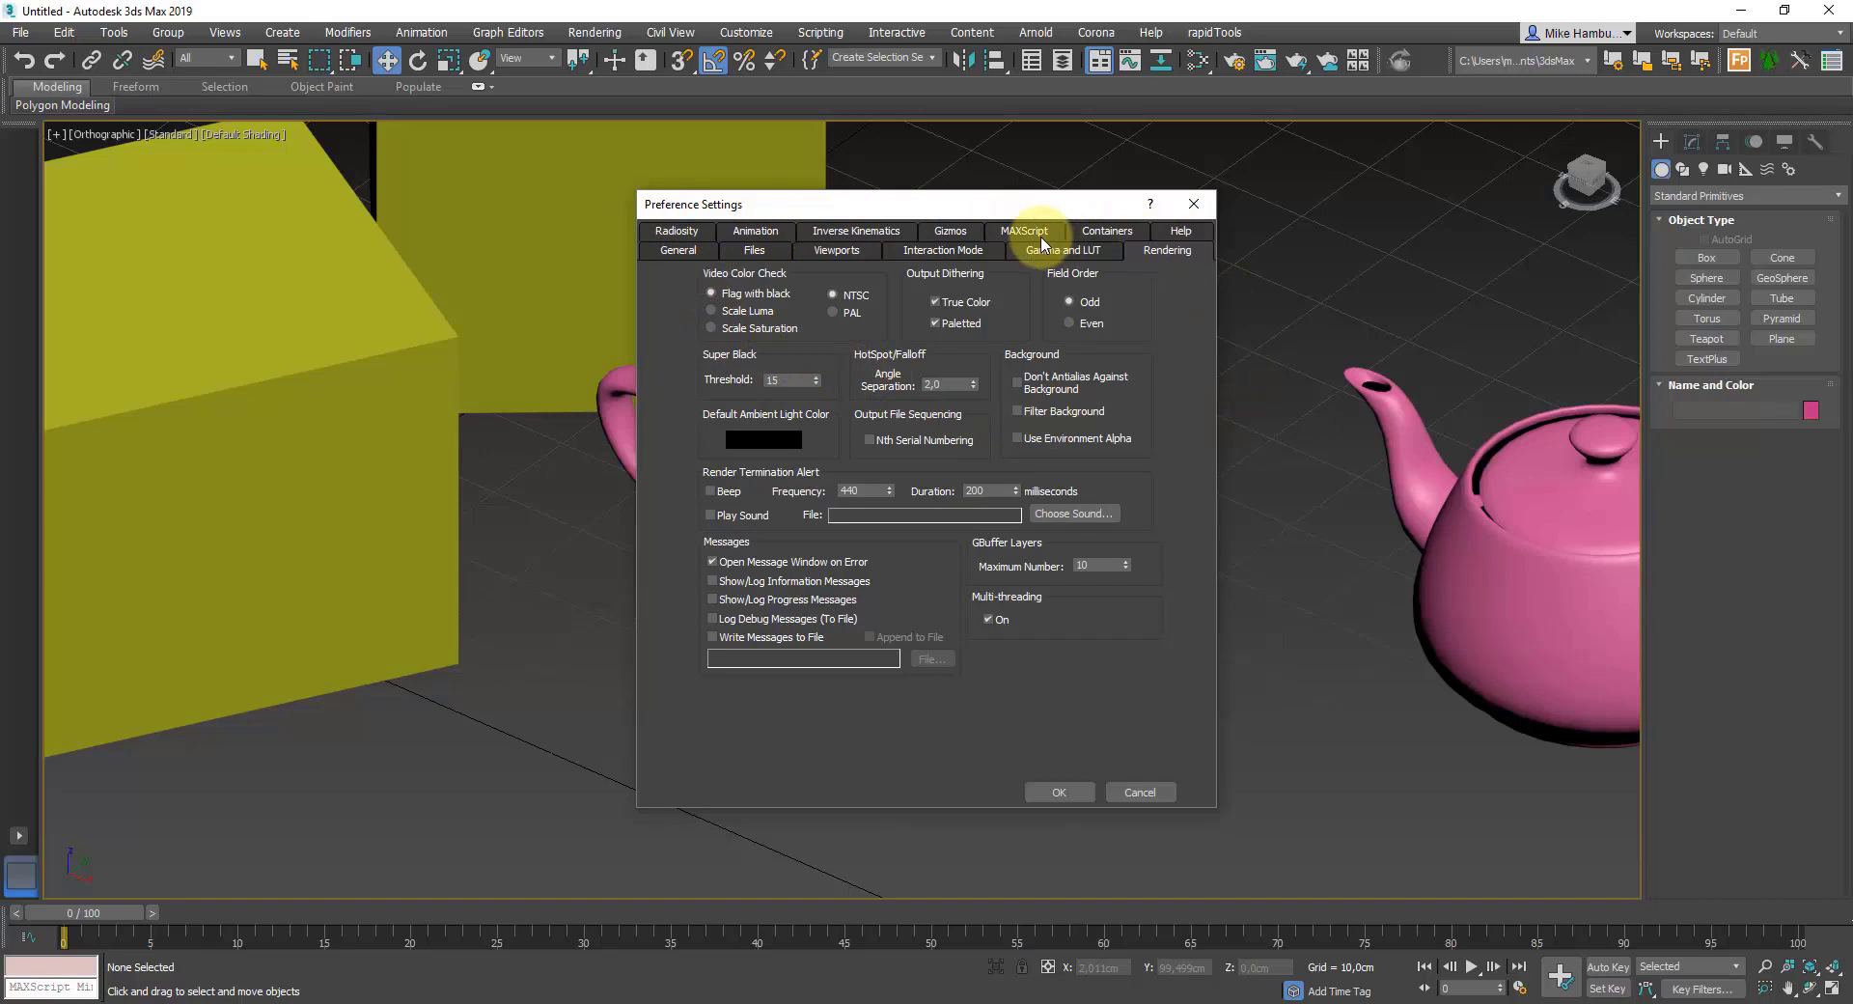
left_click(676, 232)
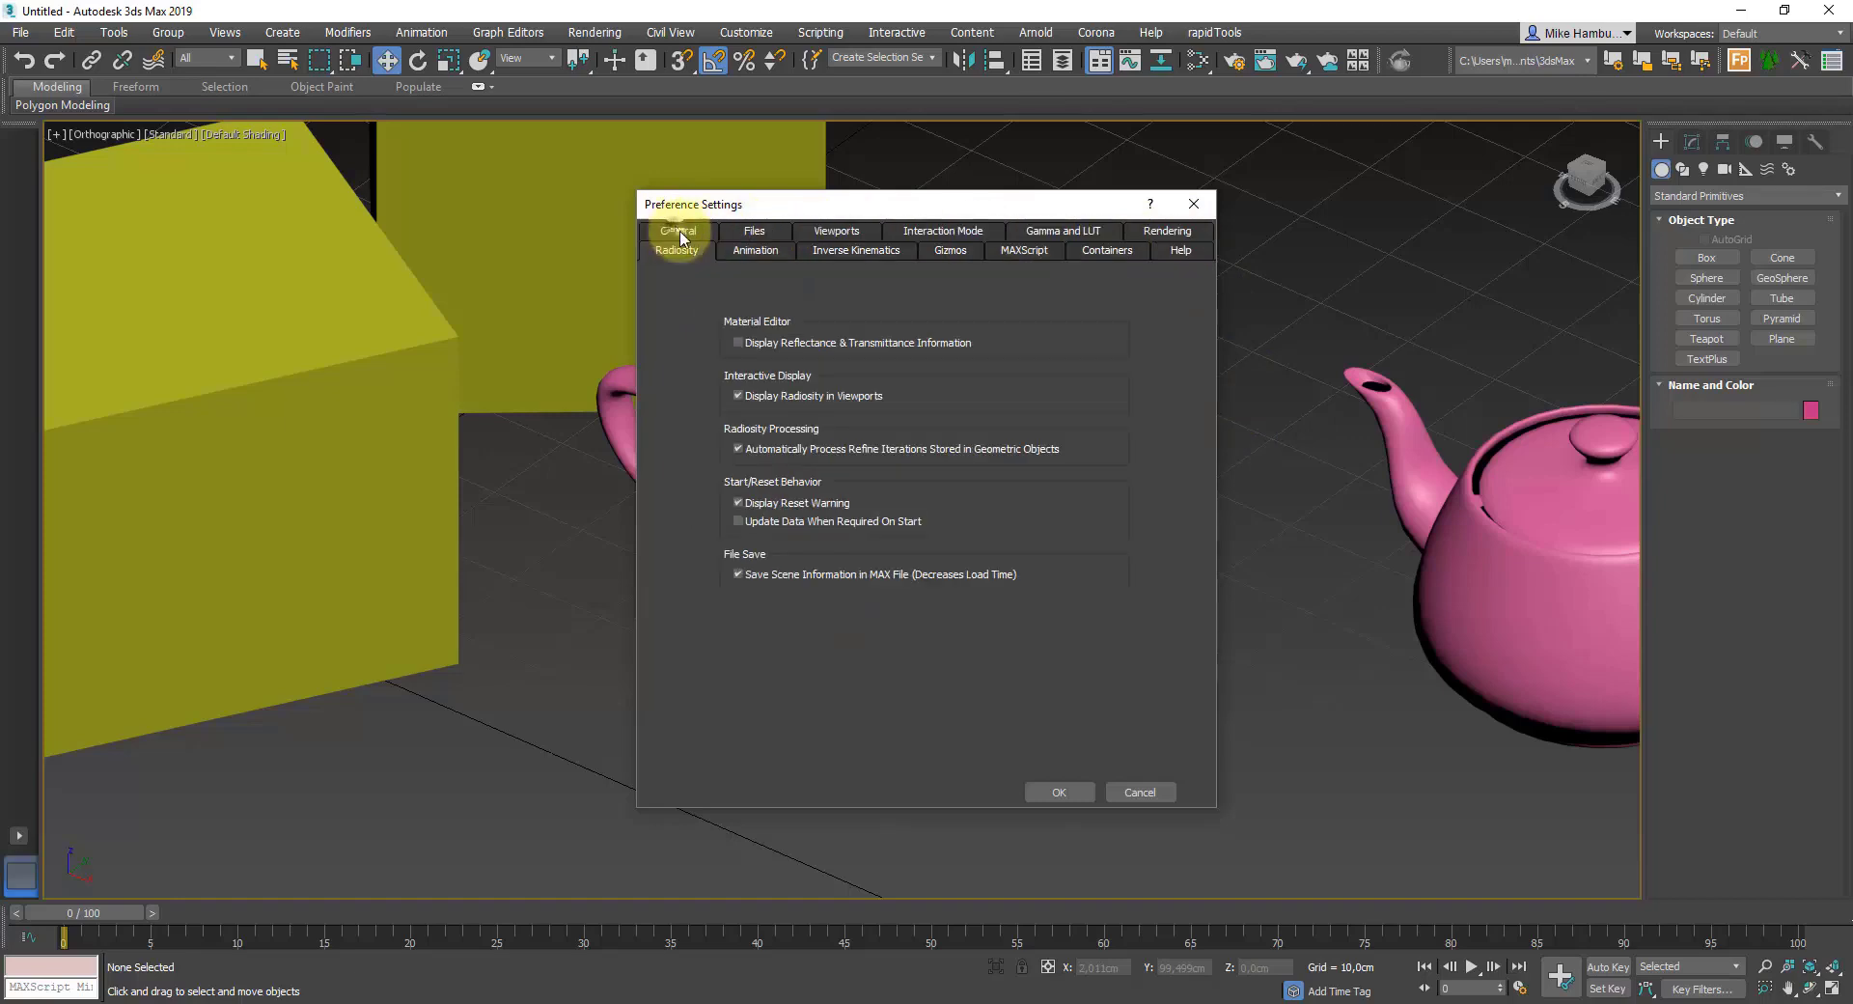
left_click(743, 251)
left_click(868, 251)
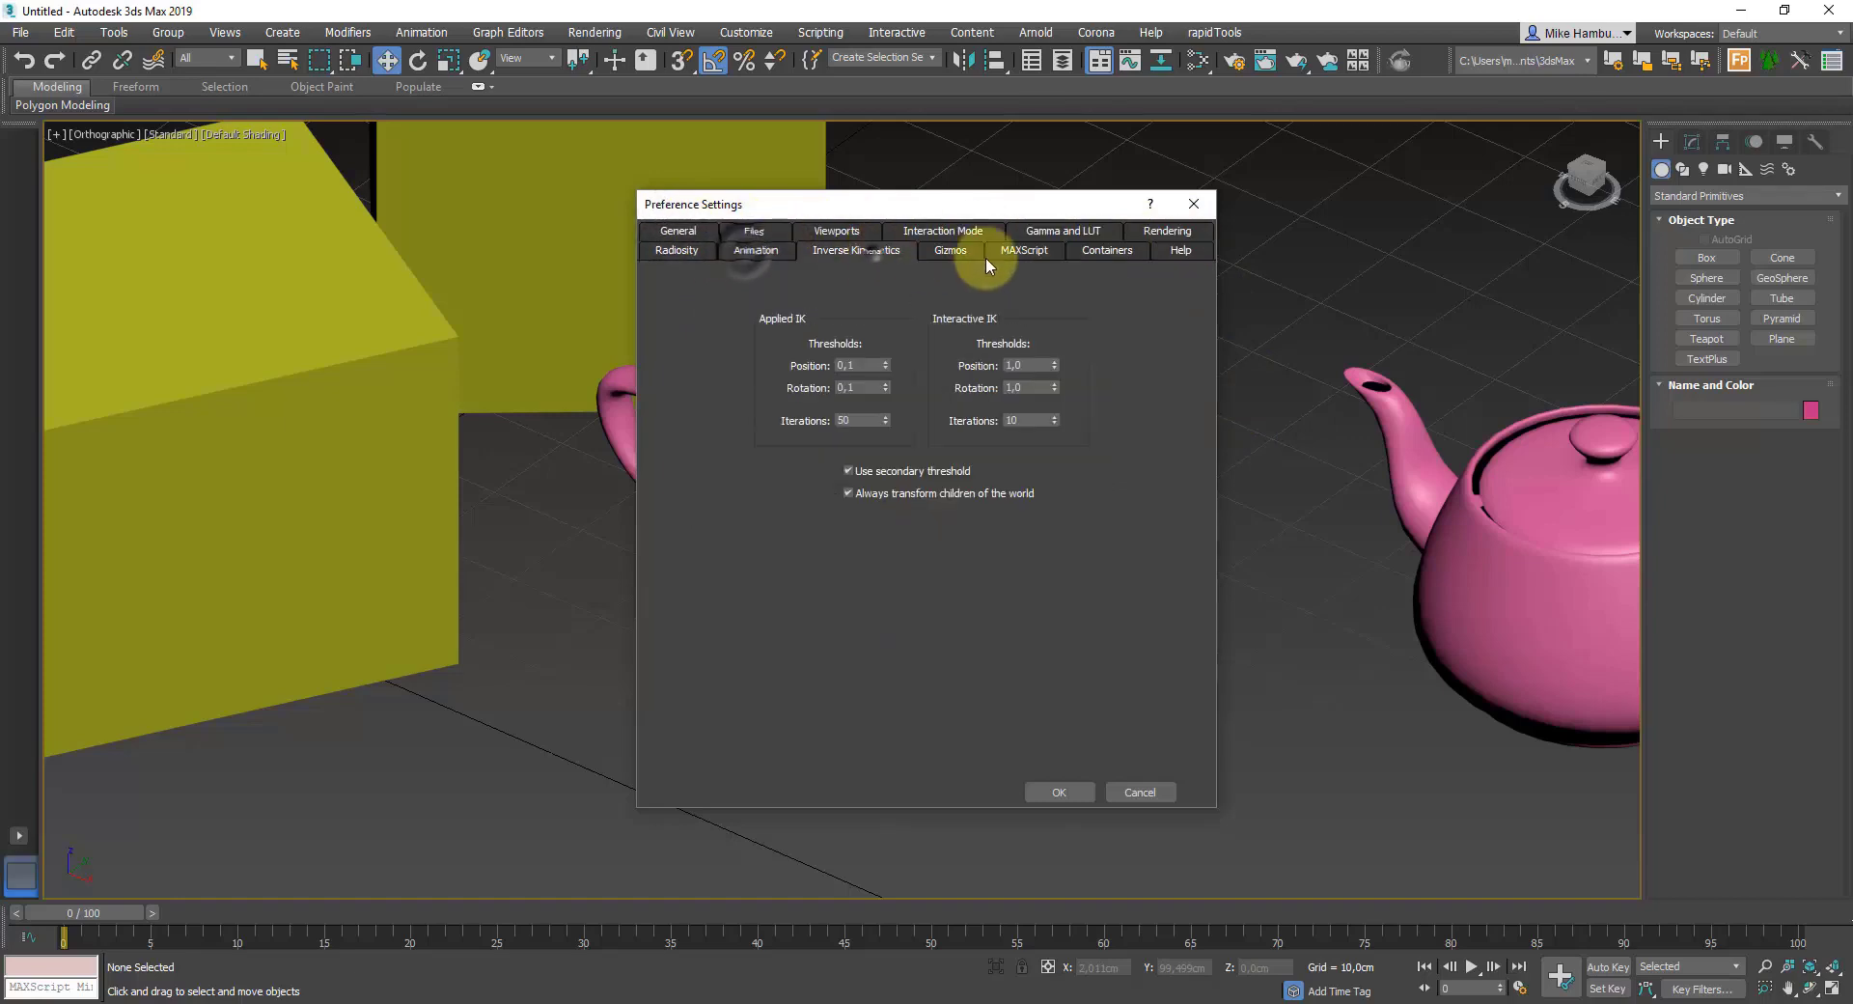
left_click(951, 250)
left_click(1015, 249)
left_click(1114, 252)
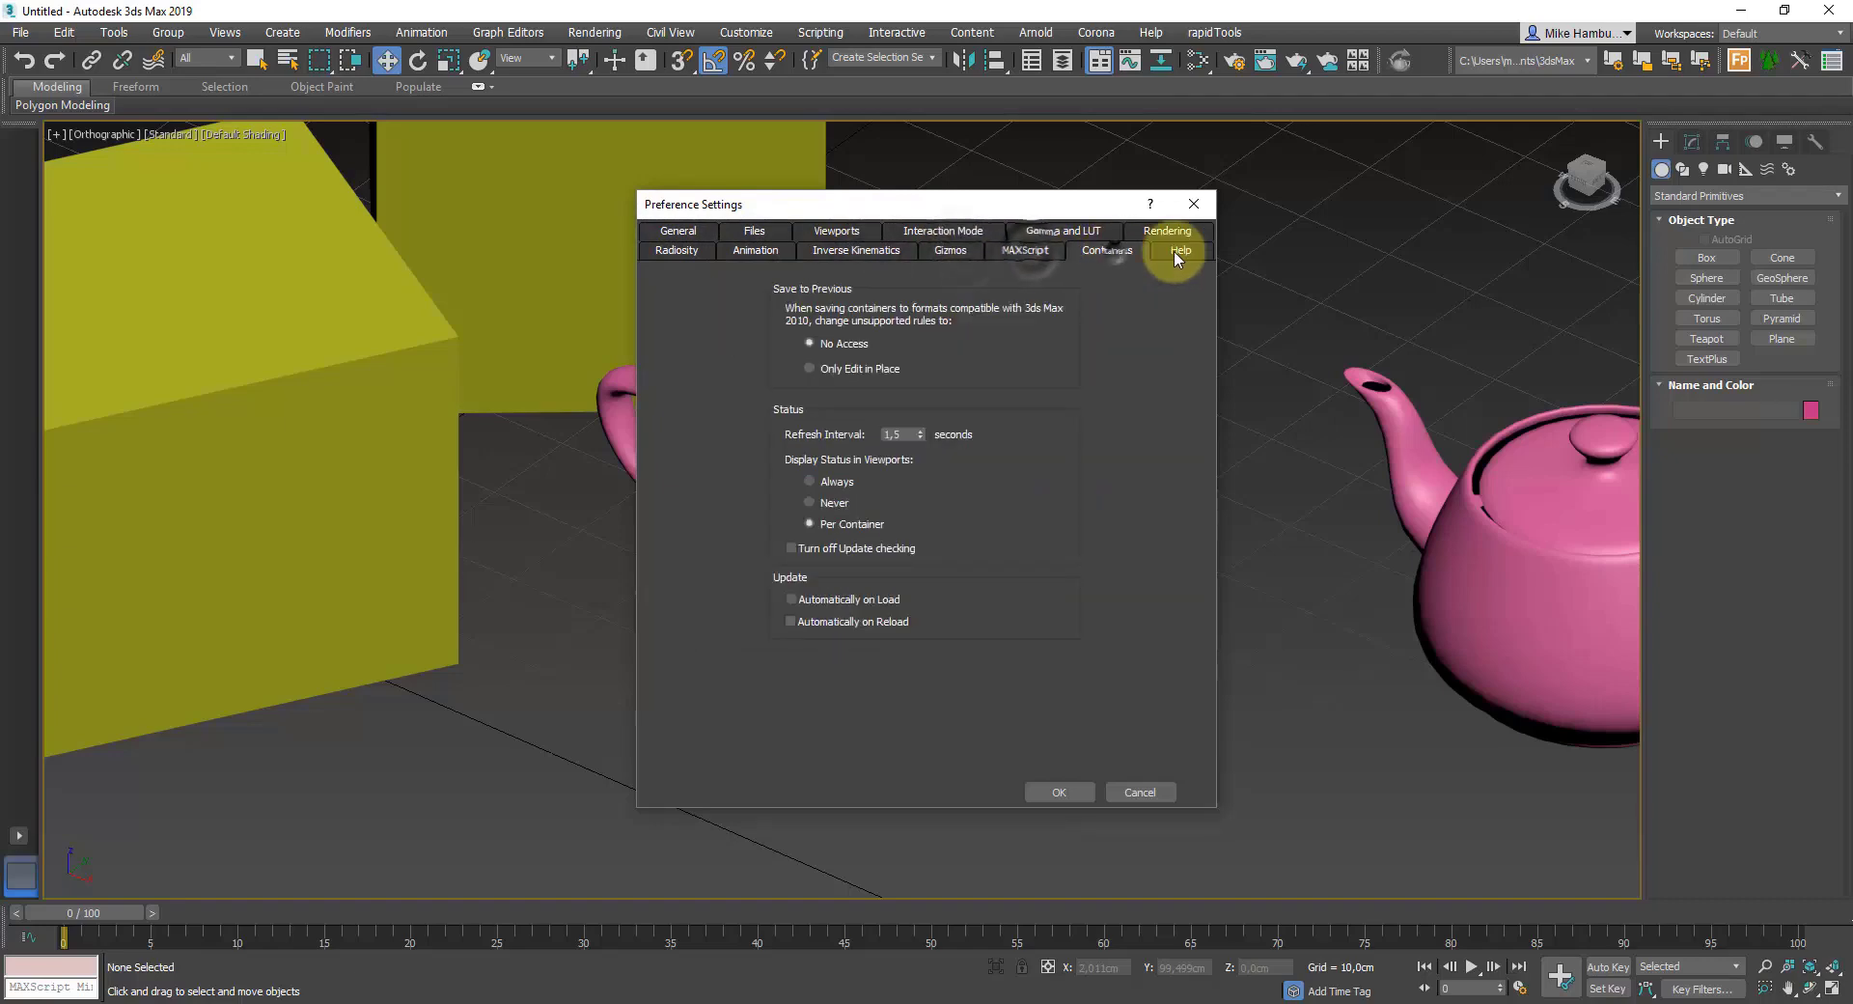
left_click(1173, 250)
- Return to the General page and accept the preferences with OK
left_click(679, 232)
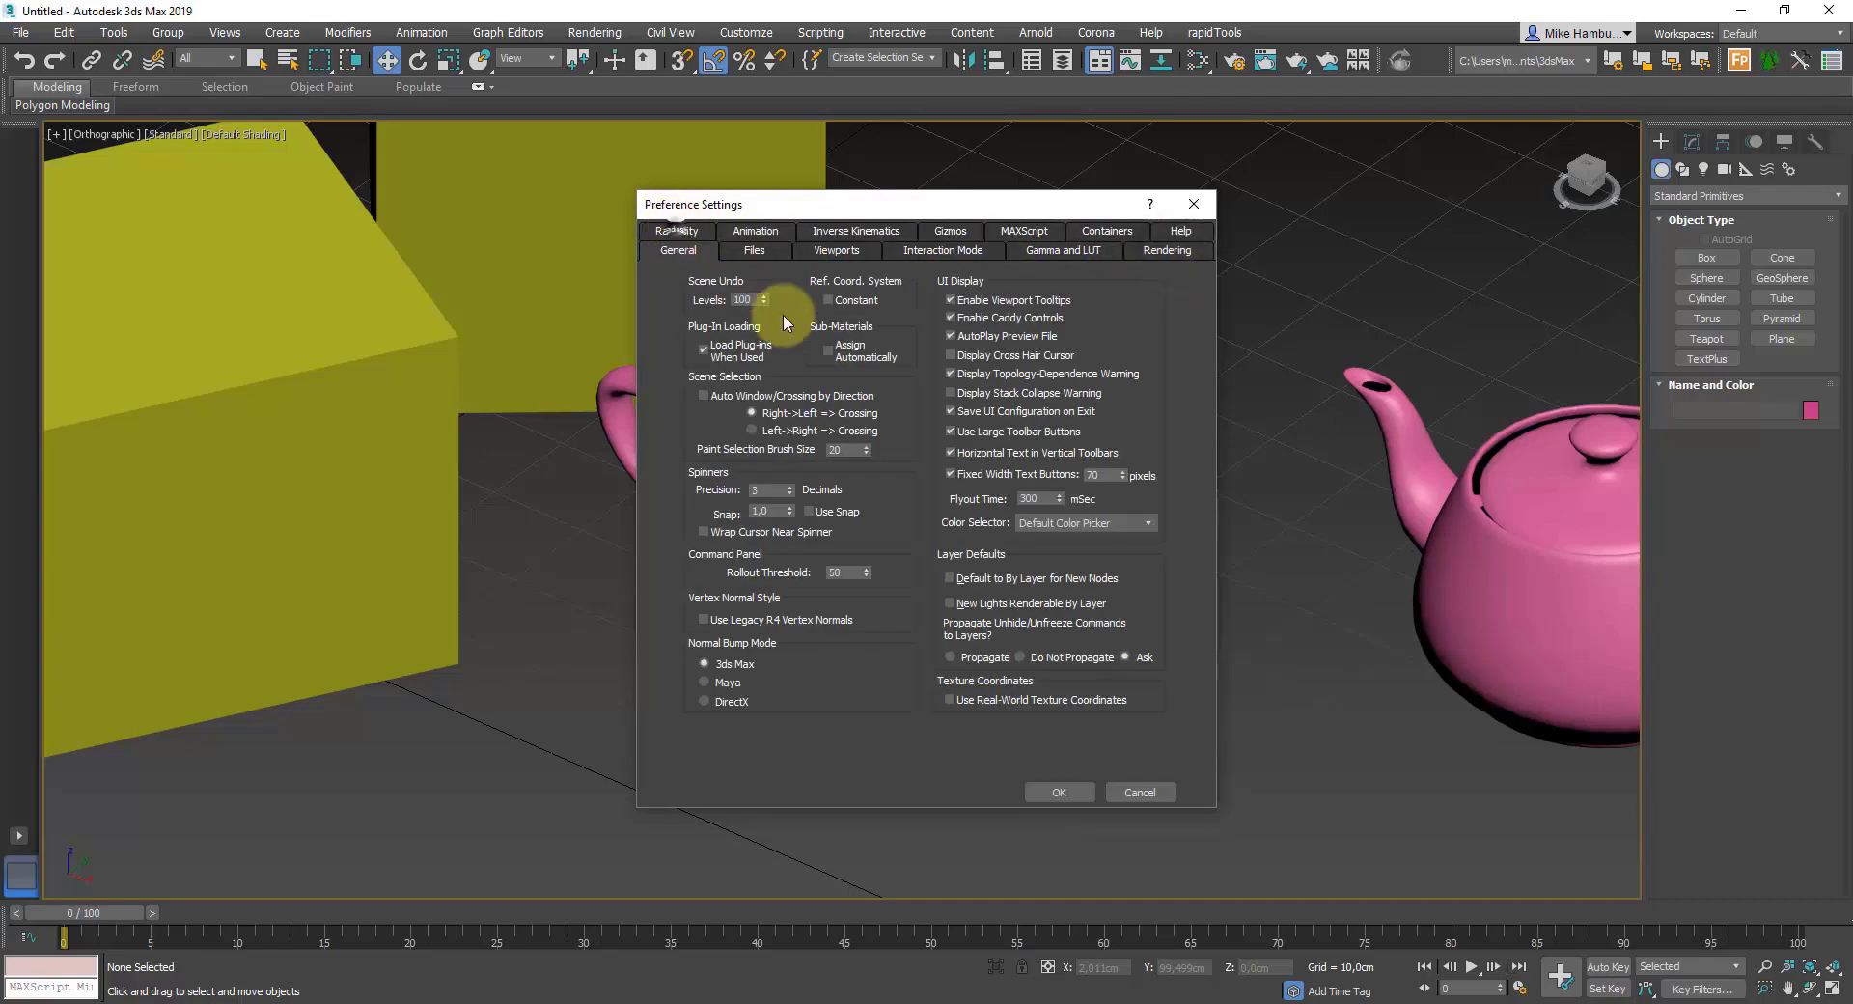
left_click(1058, 793)
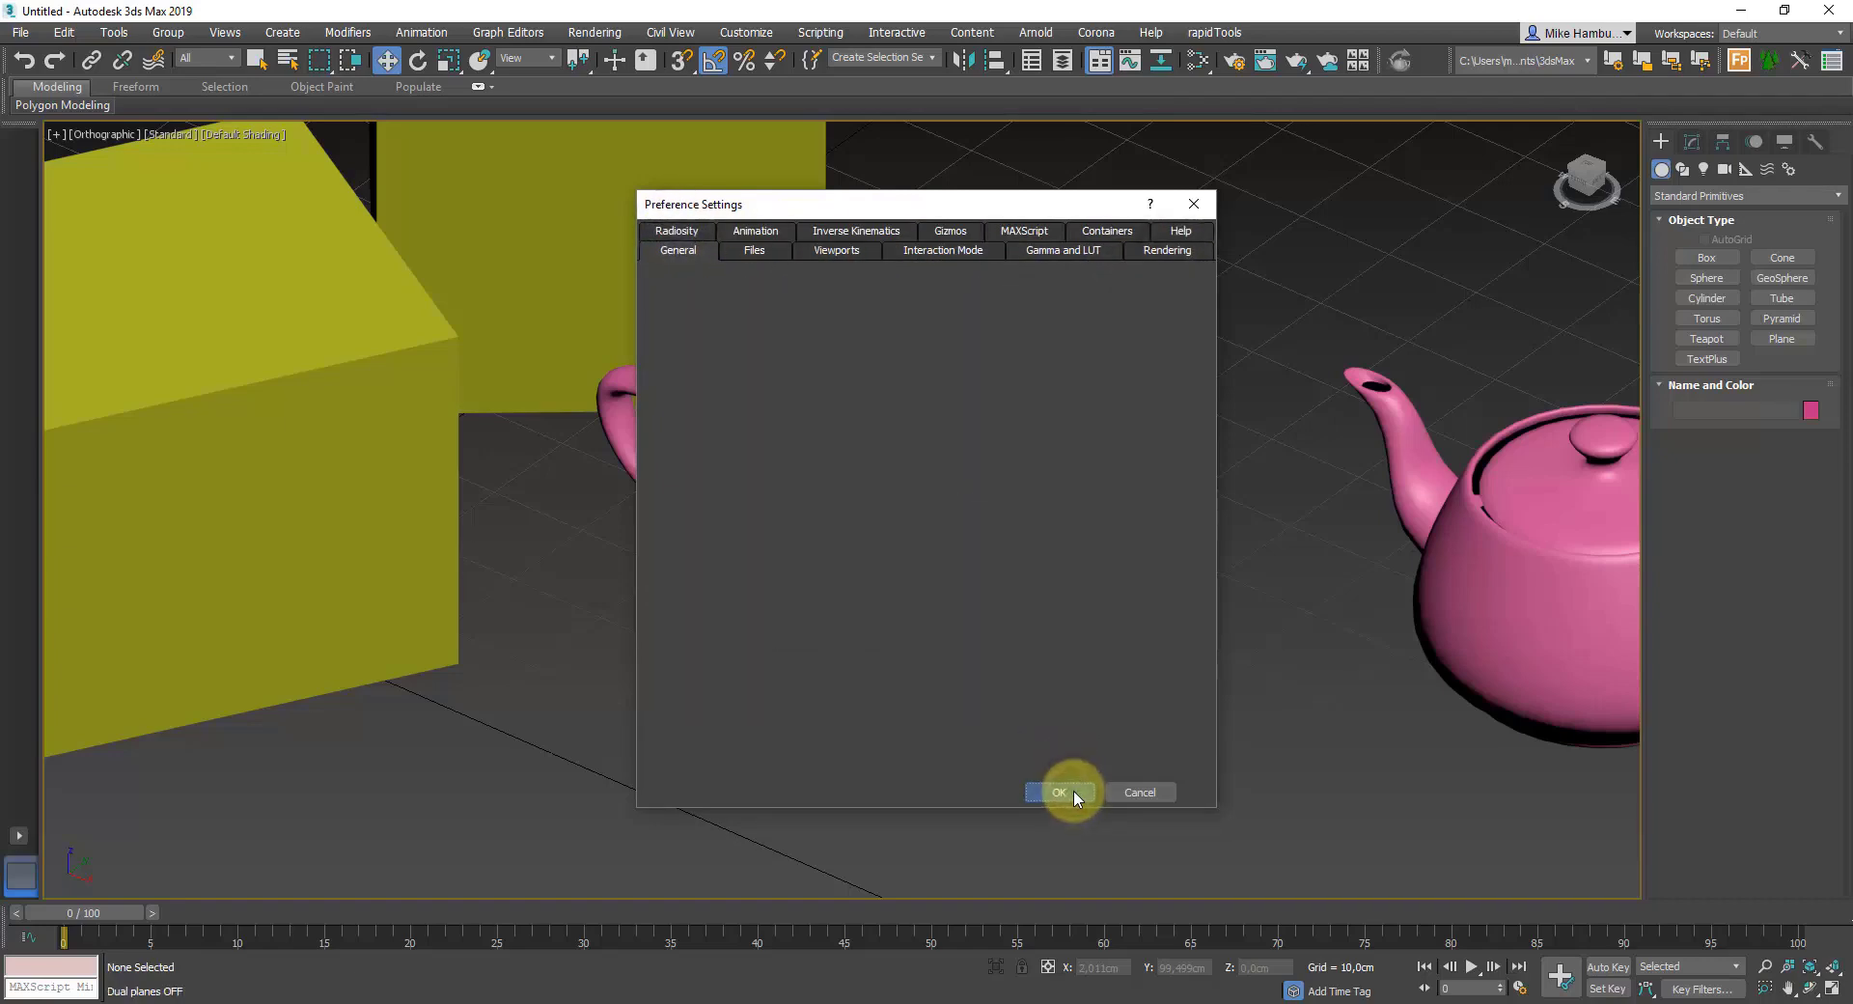